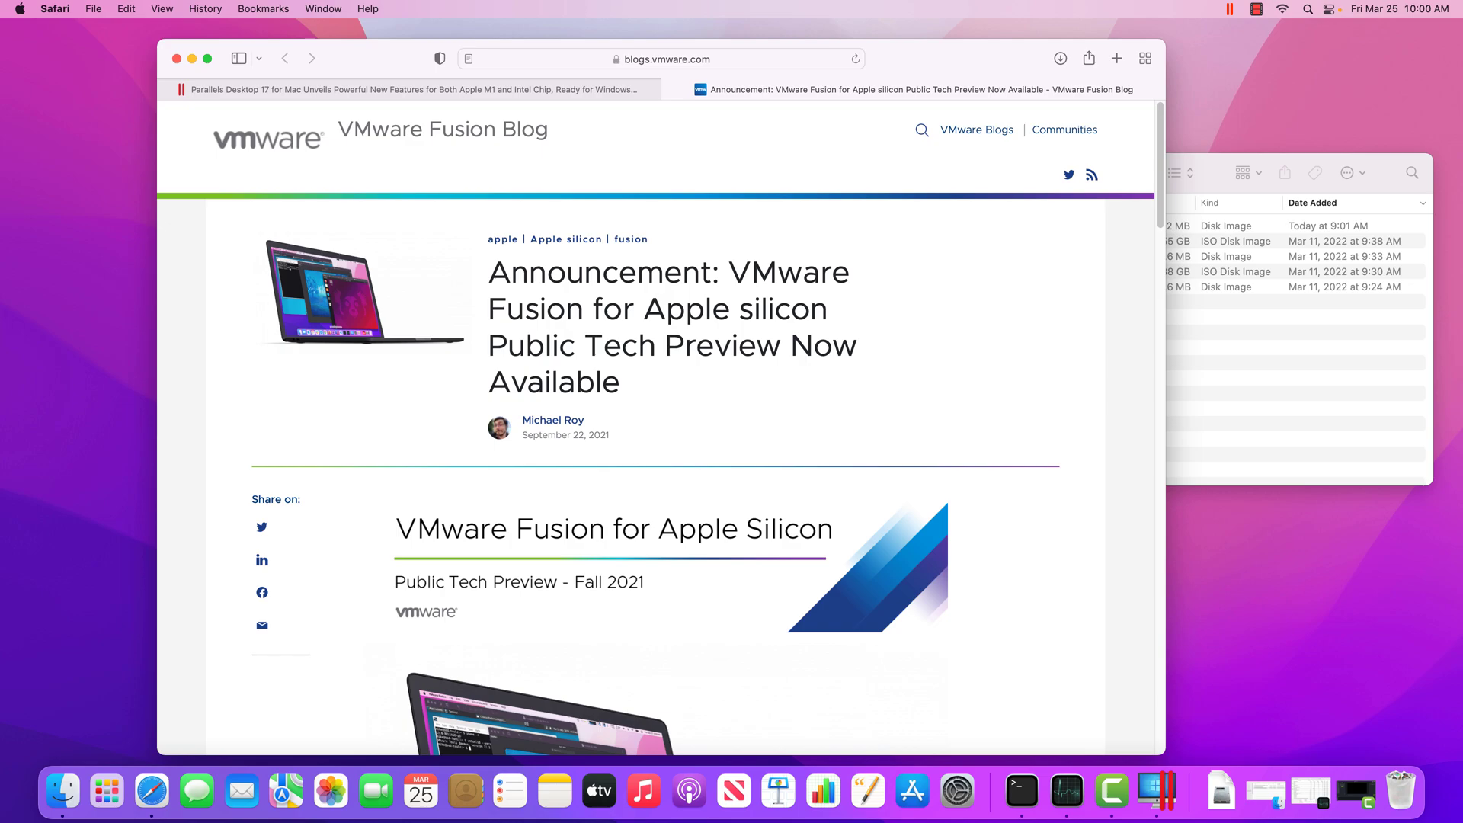
Step: Compare the VMware Fusion blog article with the Parallels press release, ending on the Parallels tab
{"action": "key", "text": "ctrl+shift+Tab"}
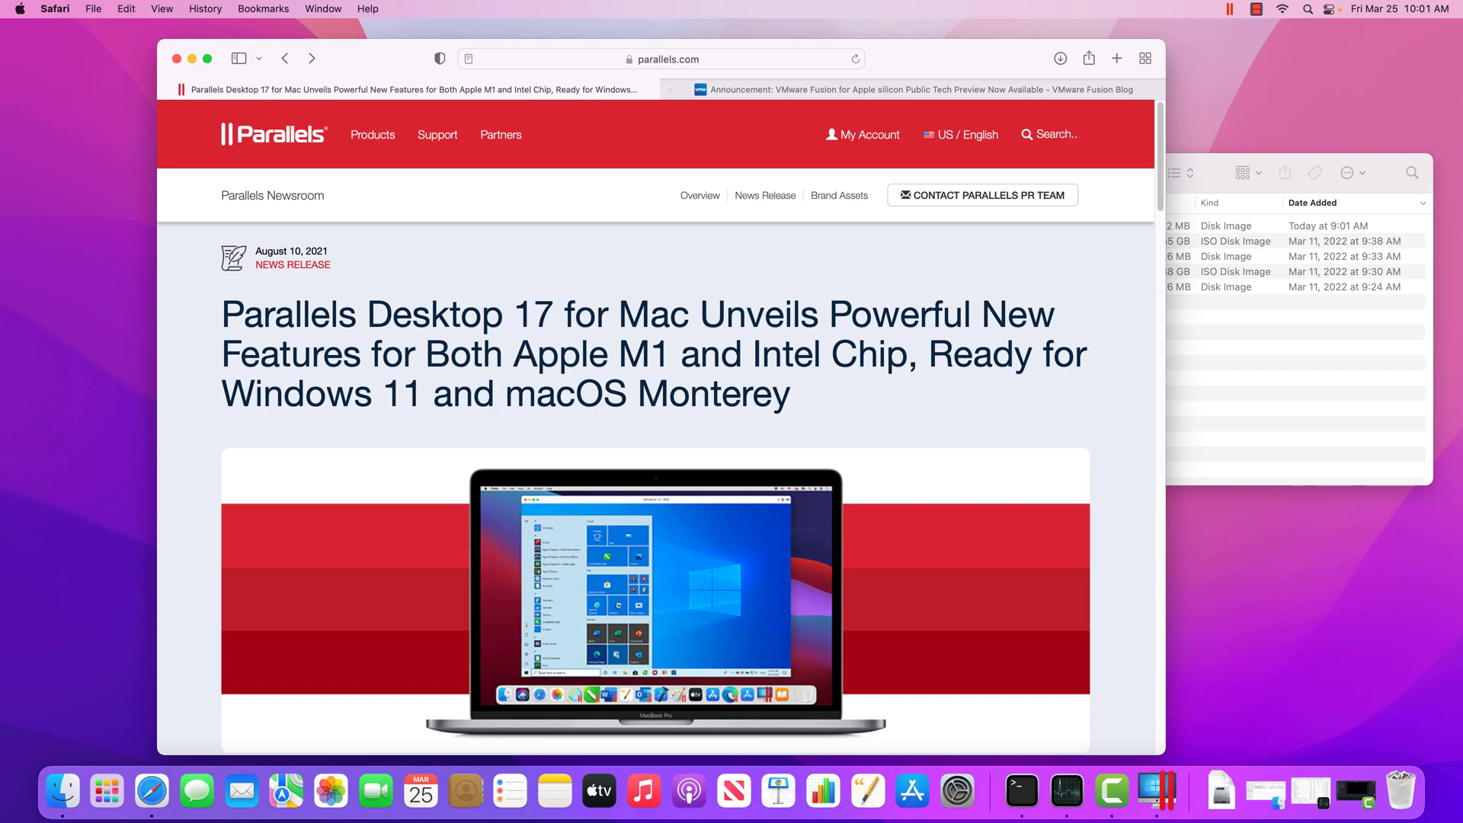
{"action": "key", "text": "ctrl+Tab"}
{"action": "key", "text": "ctrl+shift+Tab"}
{"action": "key", "text": "ctrl+Tab"}
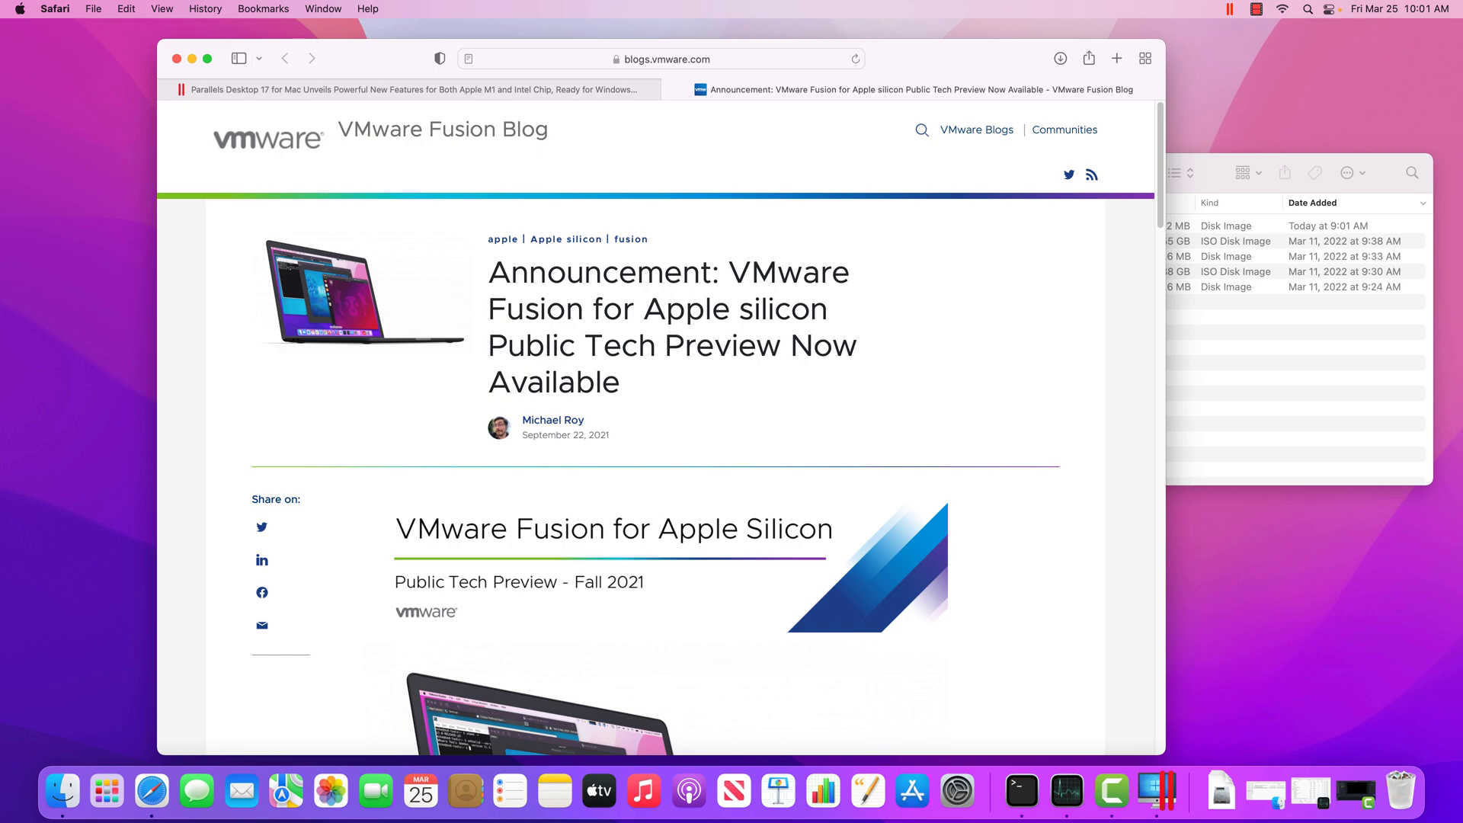
{"action": "key", "text": "ctrl+shift+Tab"}
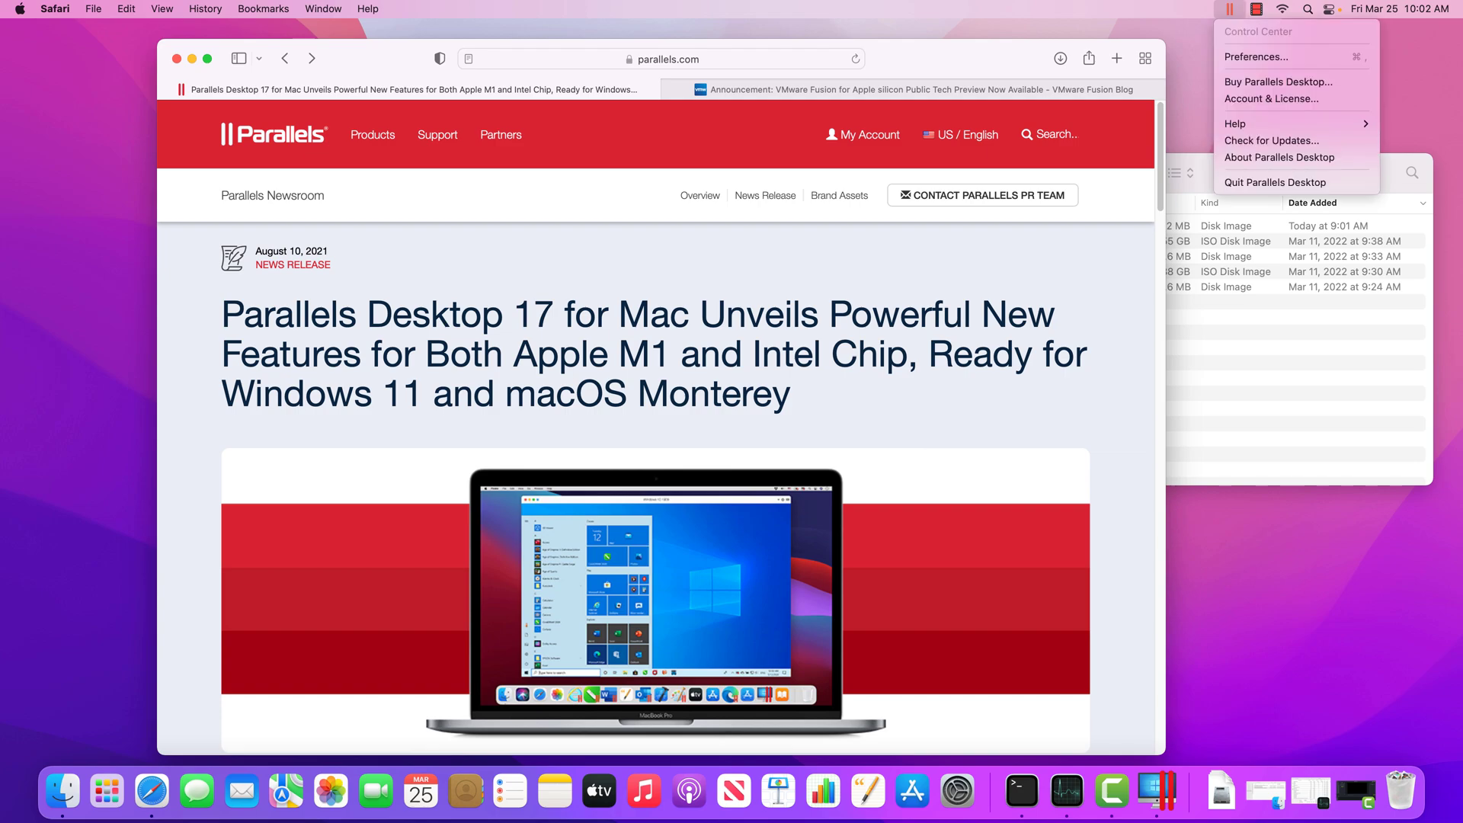
Step: Dismiss the Parallels status menu and launch Parallels Desktop from the Dock
{"action": "key", "text": "Escape"}
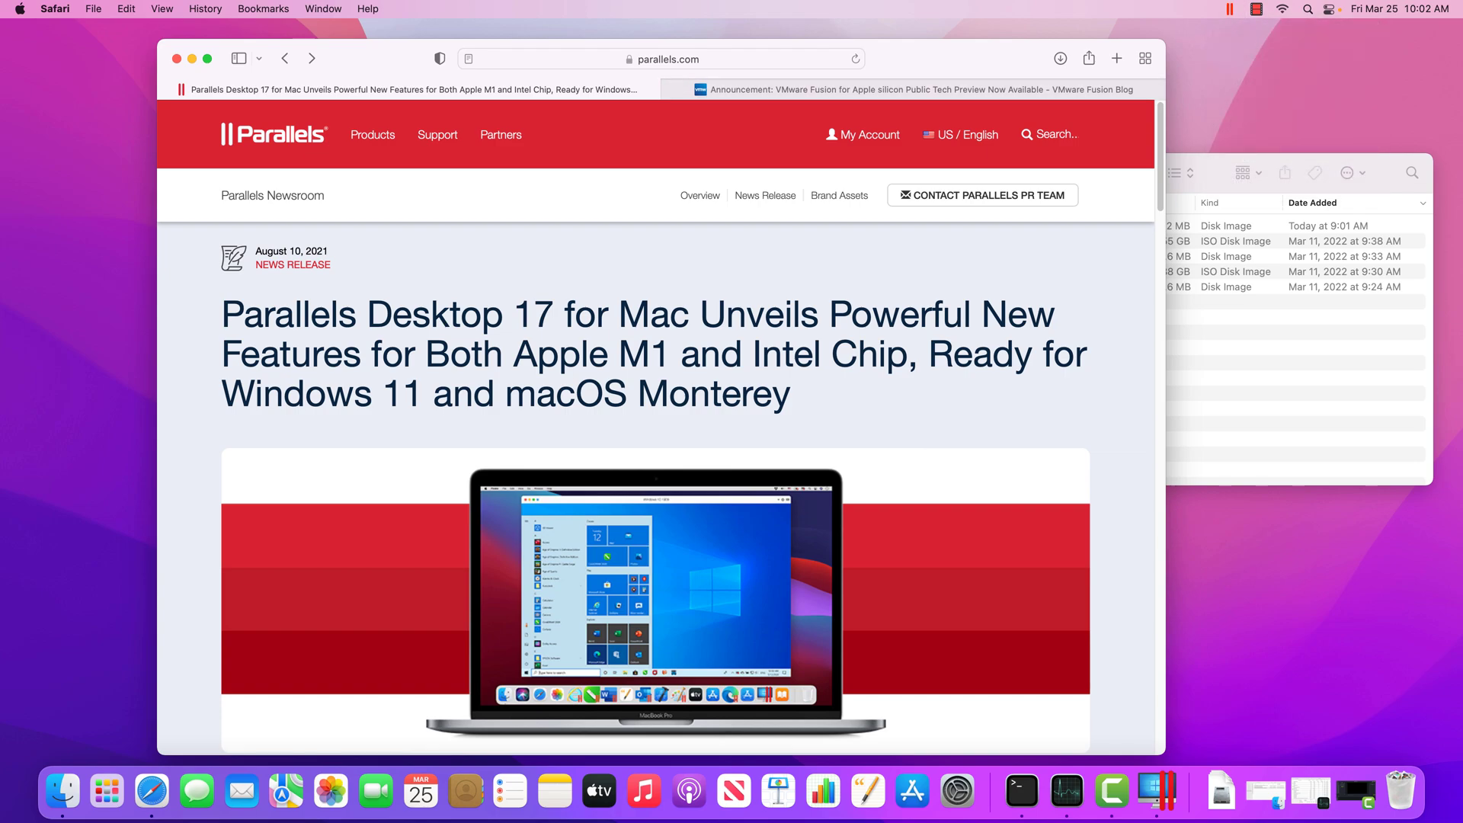
{"action": "left_click", "coordinate": [1157, 791]}
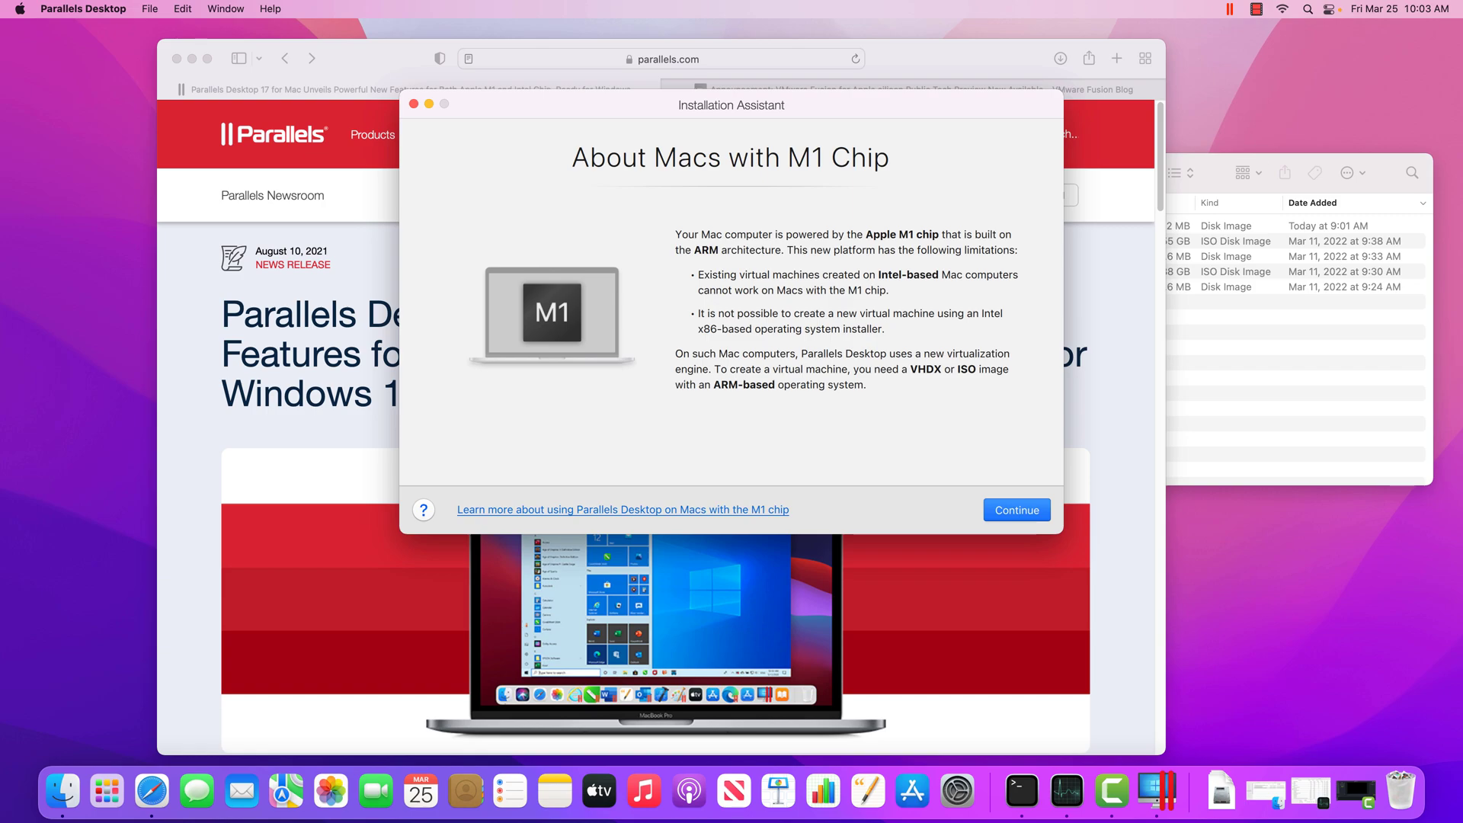
Step: Continue past the About Macs with M1 Chip notice to the Create New page
{"action": "key", "text": "Return"}
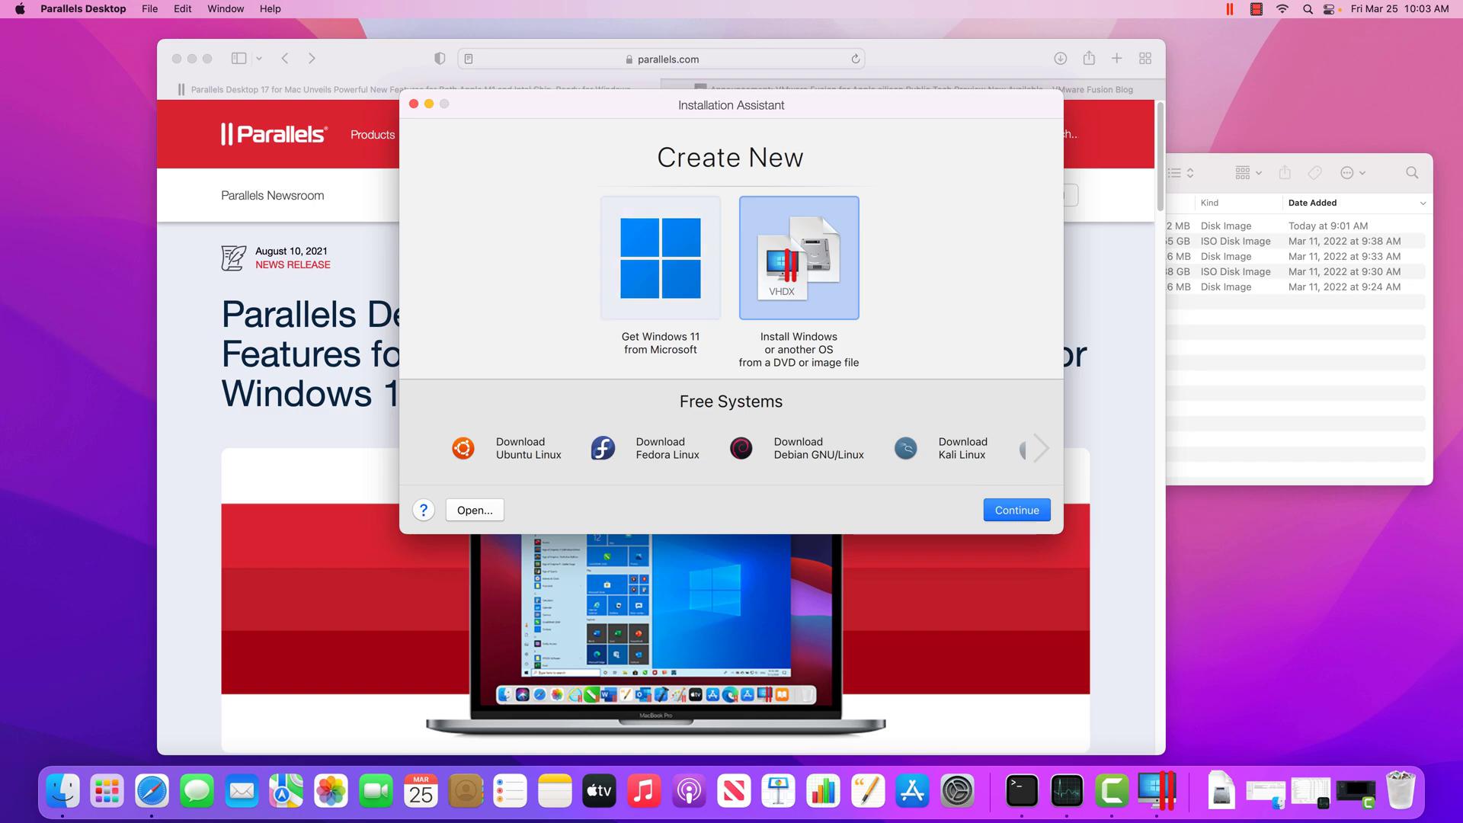
Step: Choose installing Windows from a DVD or image file and continue to the detected ISO list
{"action": "left_click", "coordinate": [660, 257]}
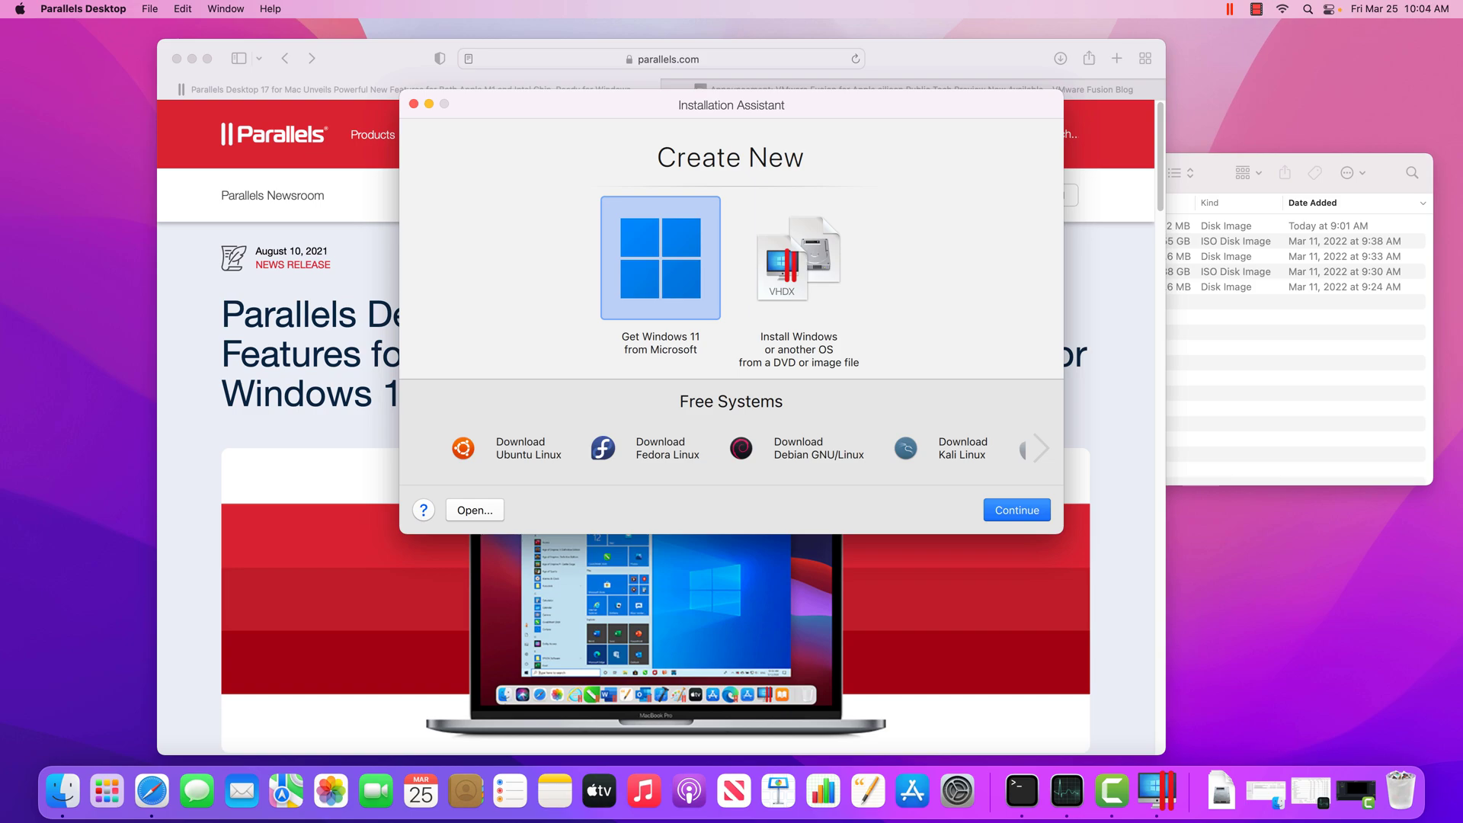
{"action": "left_click", "coordinate": [798, 258]}
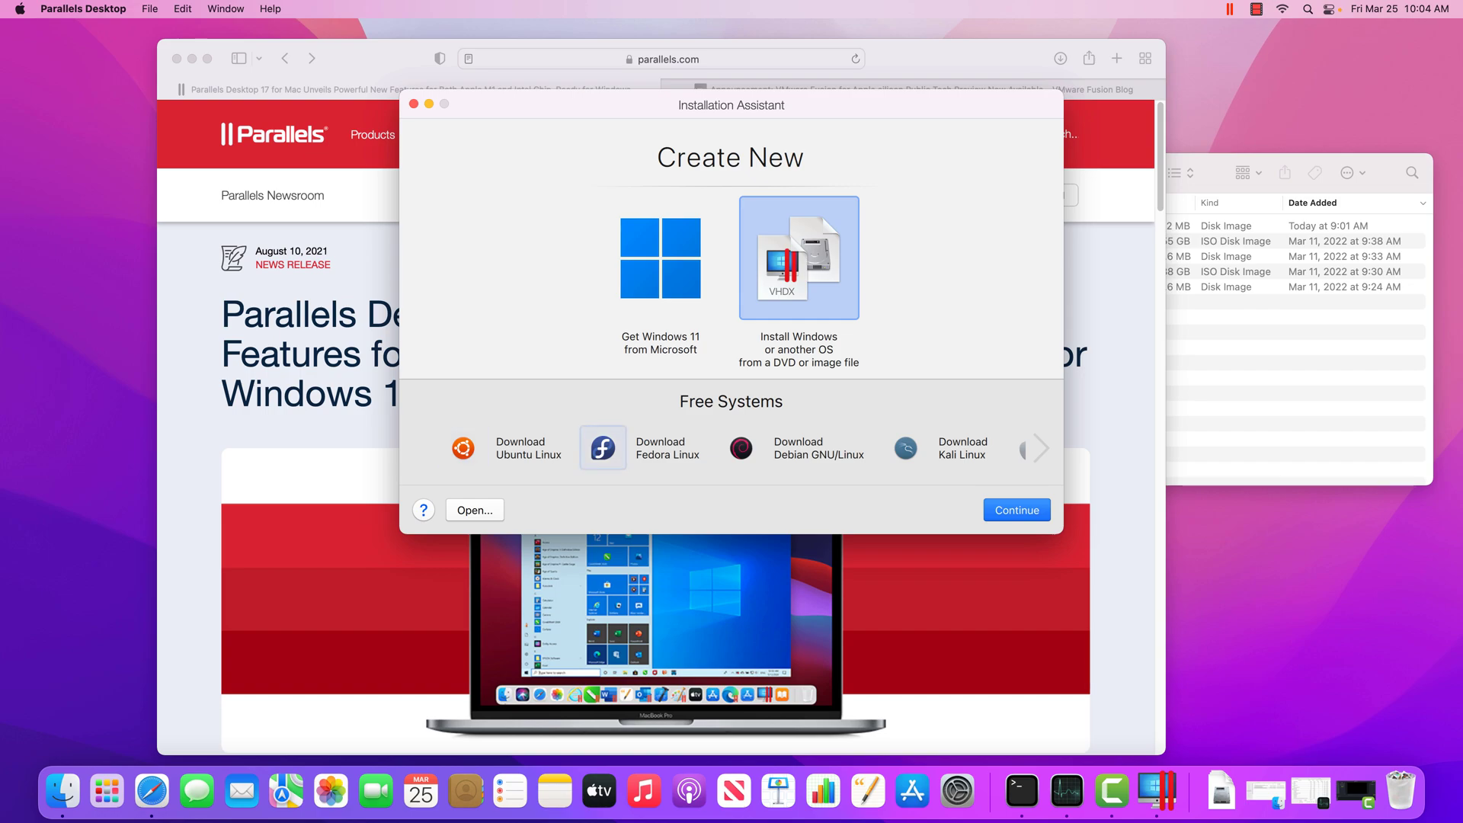
{"action": "left_click", "coordinate": [1040, 448]}
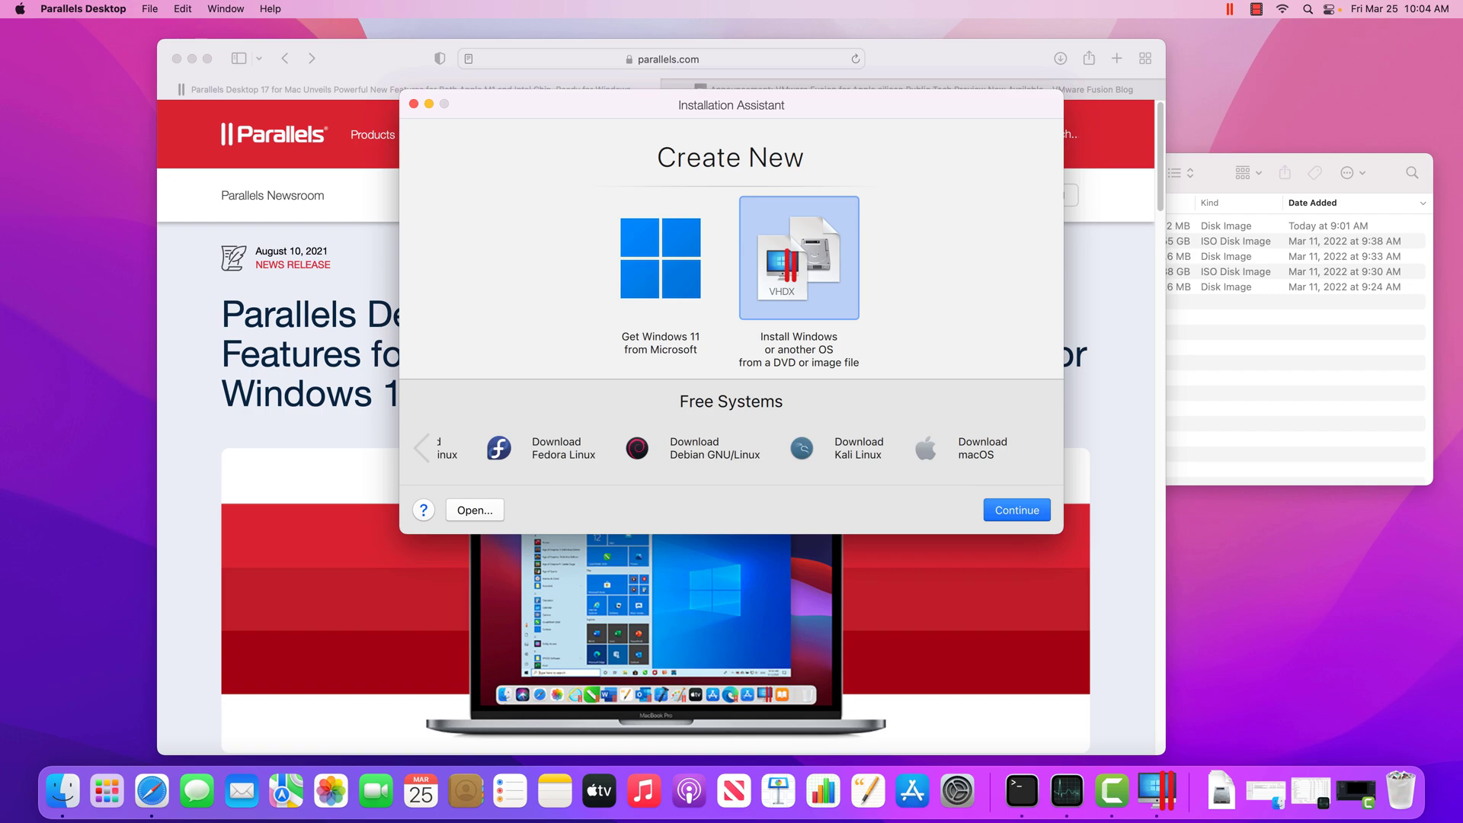
{"action": "key", "text": "Return"}
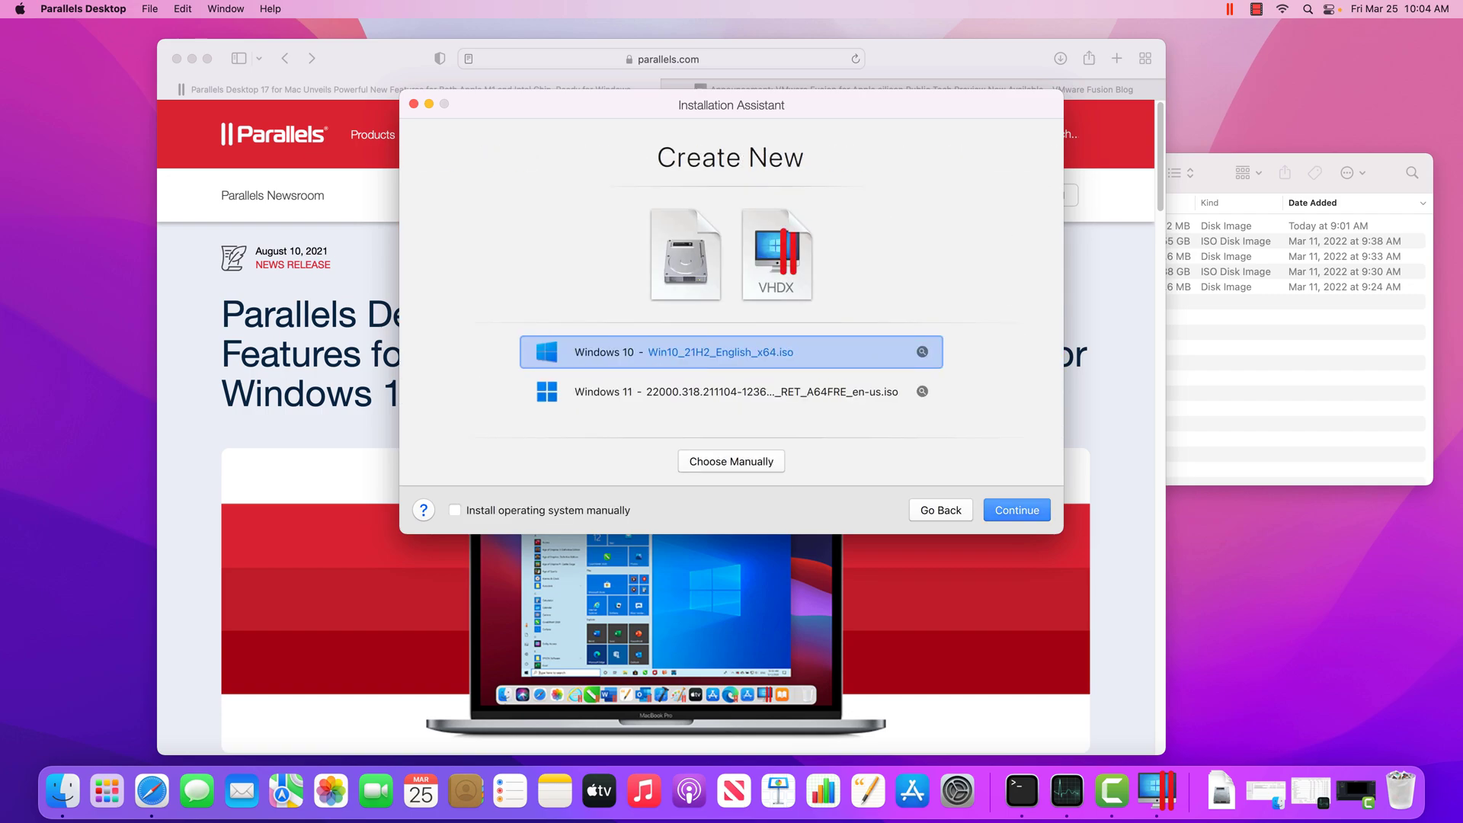
Step: Select the Windows 11 ARM ISO and pick the Windows 11 Pro edition
{"action": "left_click", "coordinate": [731, 389]}
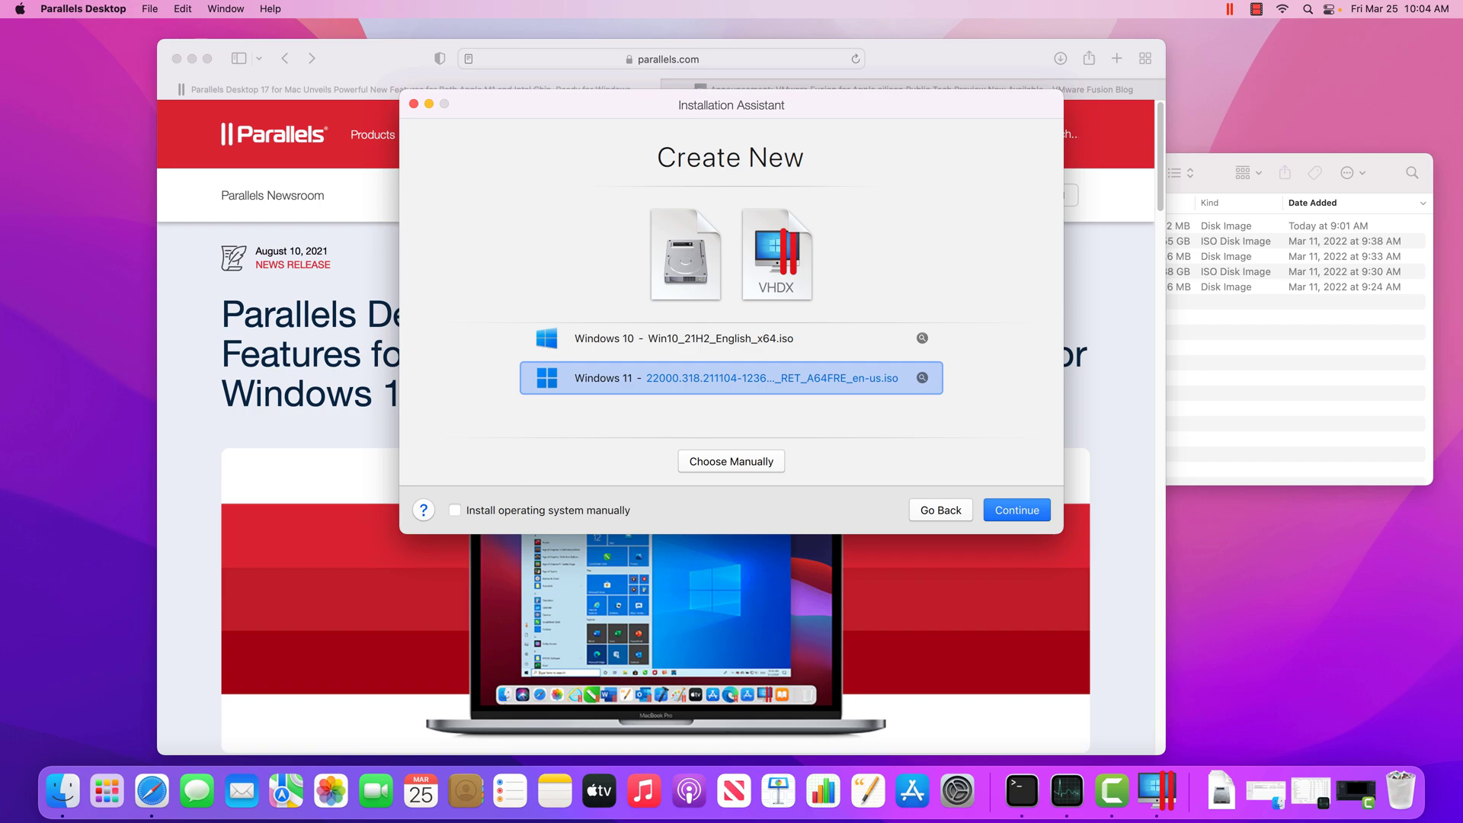
{"action": "key", "text": "Return"}
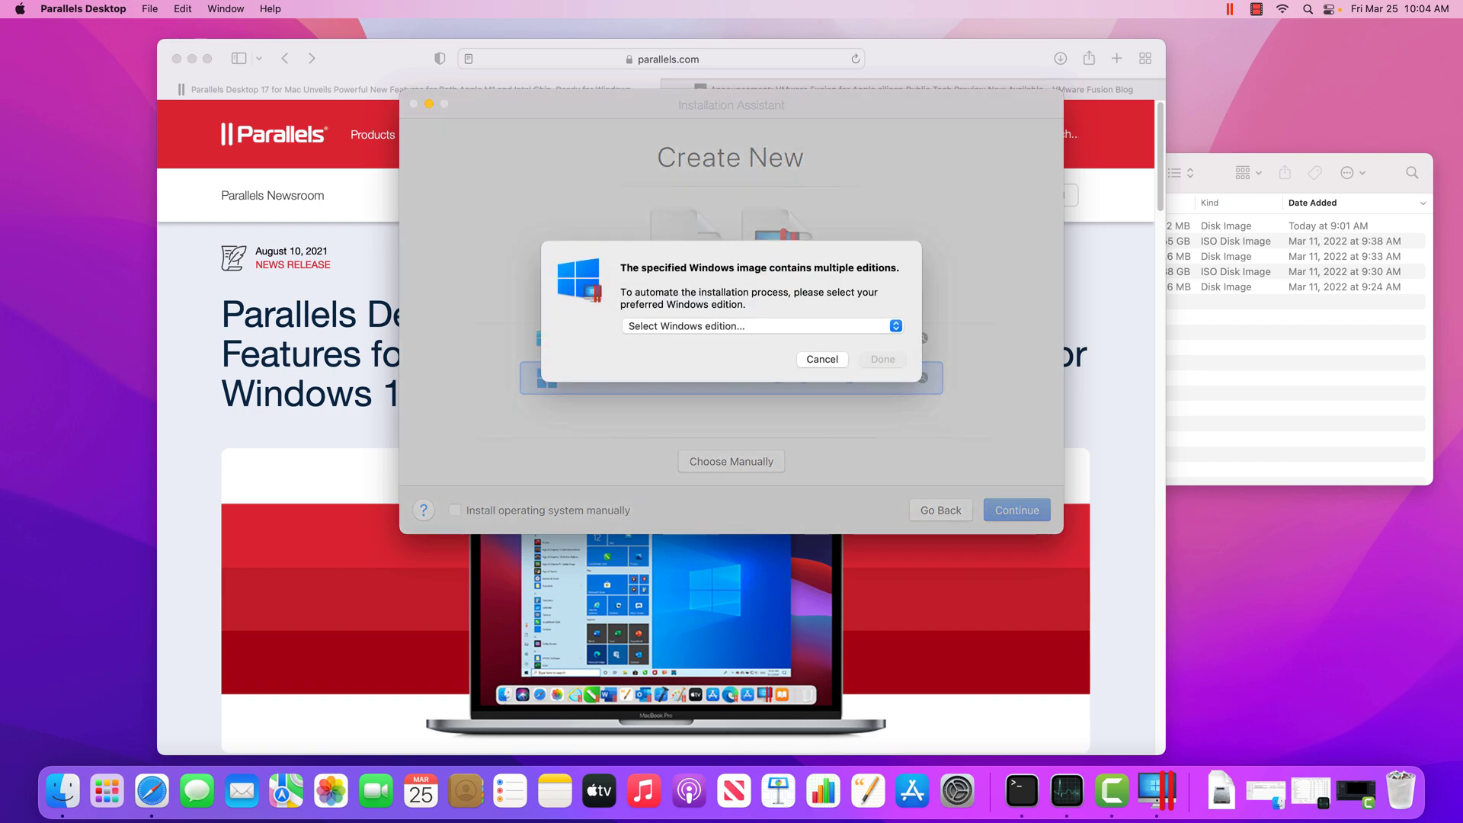
{"action": "key", "text": "space"}
{"action": "key", "text": "Down"}
{"action": "key", "text": "Down"}
{"action": "key", "text": "Down"}
{"action": "key", "text": "Return"}
{"action": "key", "text": "Return"}
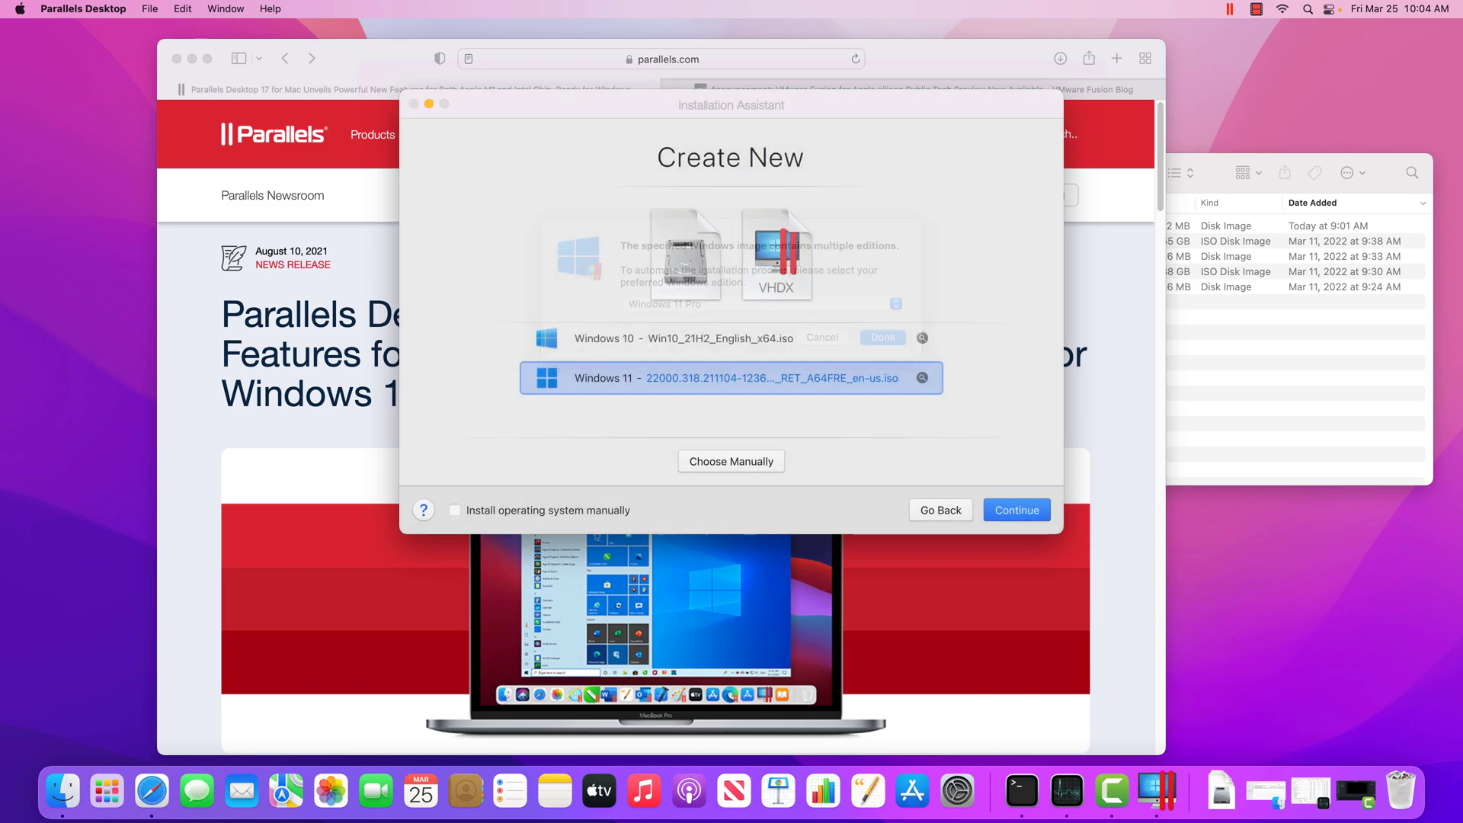
{"action": "key", "text": "Return"}
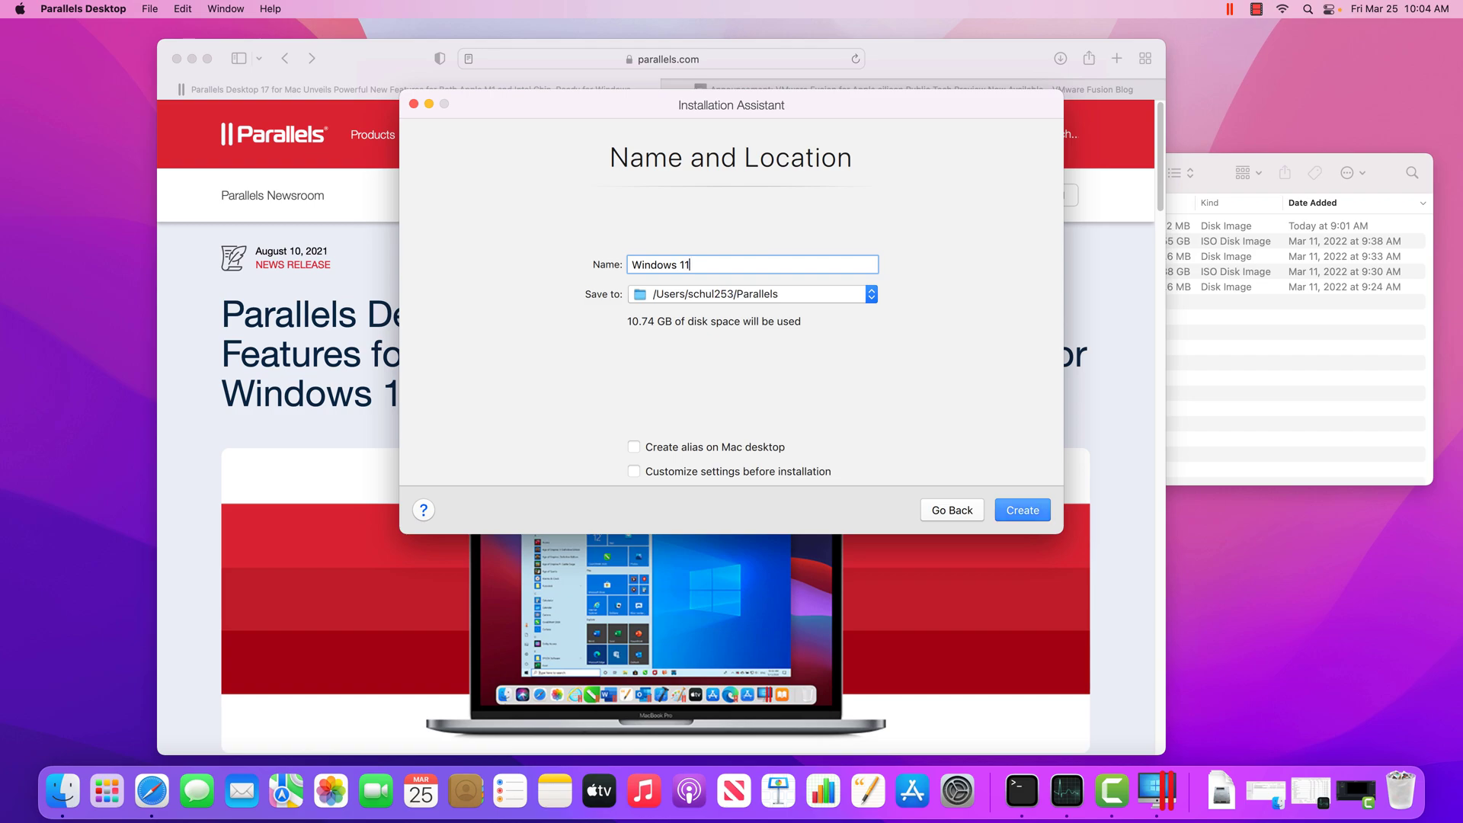
Step: Create the virtual machine with the name Windows 11, starting Windows Setup
{"action": "key", "text": "Return"}
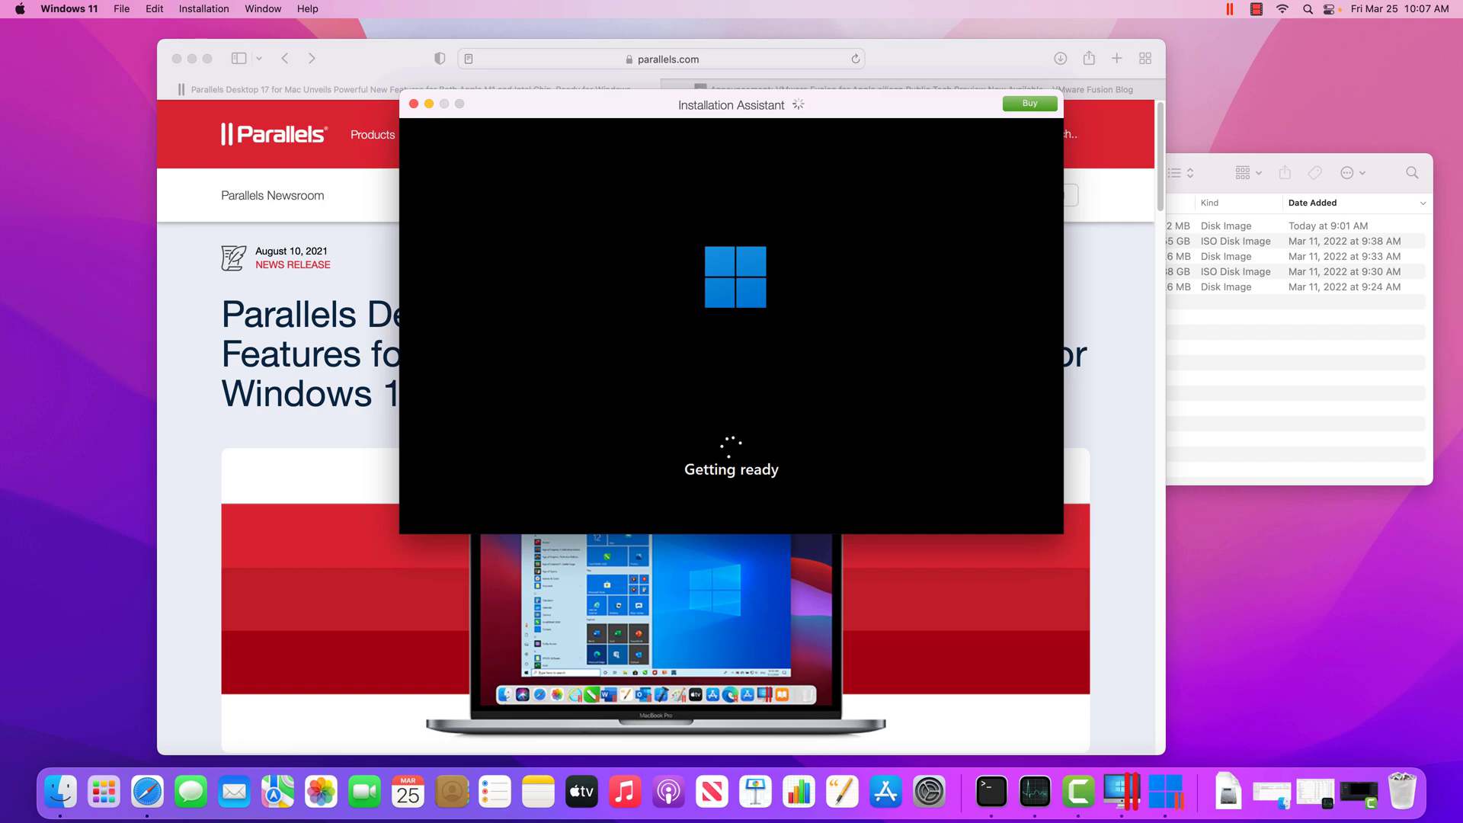
Step: Let the Windows 11 installation run until the Getting ready screen appears
{"action": "left_click", "coordinate": [1256, 8]}
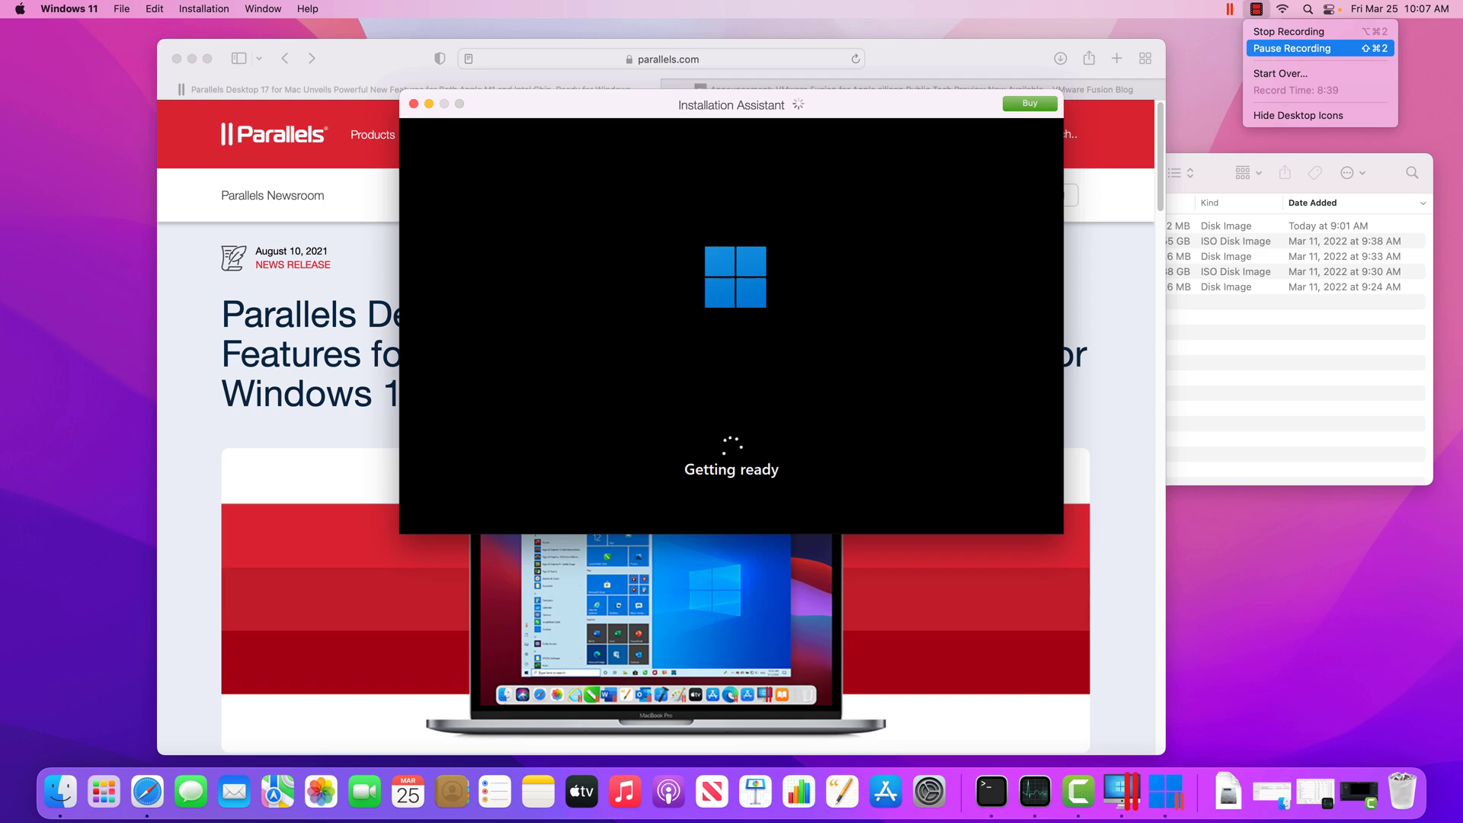
Step: After installation finishes, view Windows Update showing the pending Defender security update
{"action": "left_click", "coordinate": [1292, 48]}
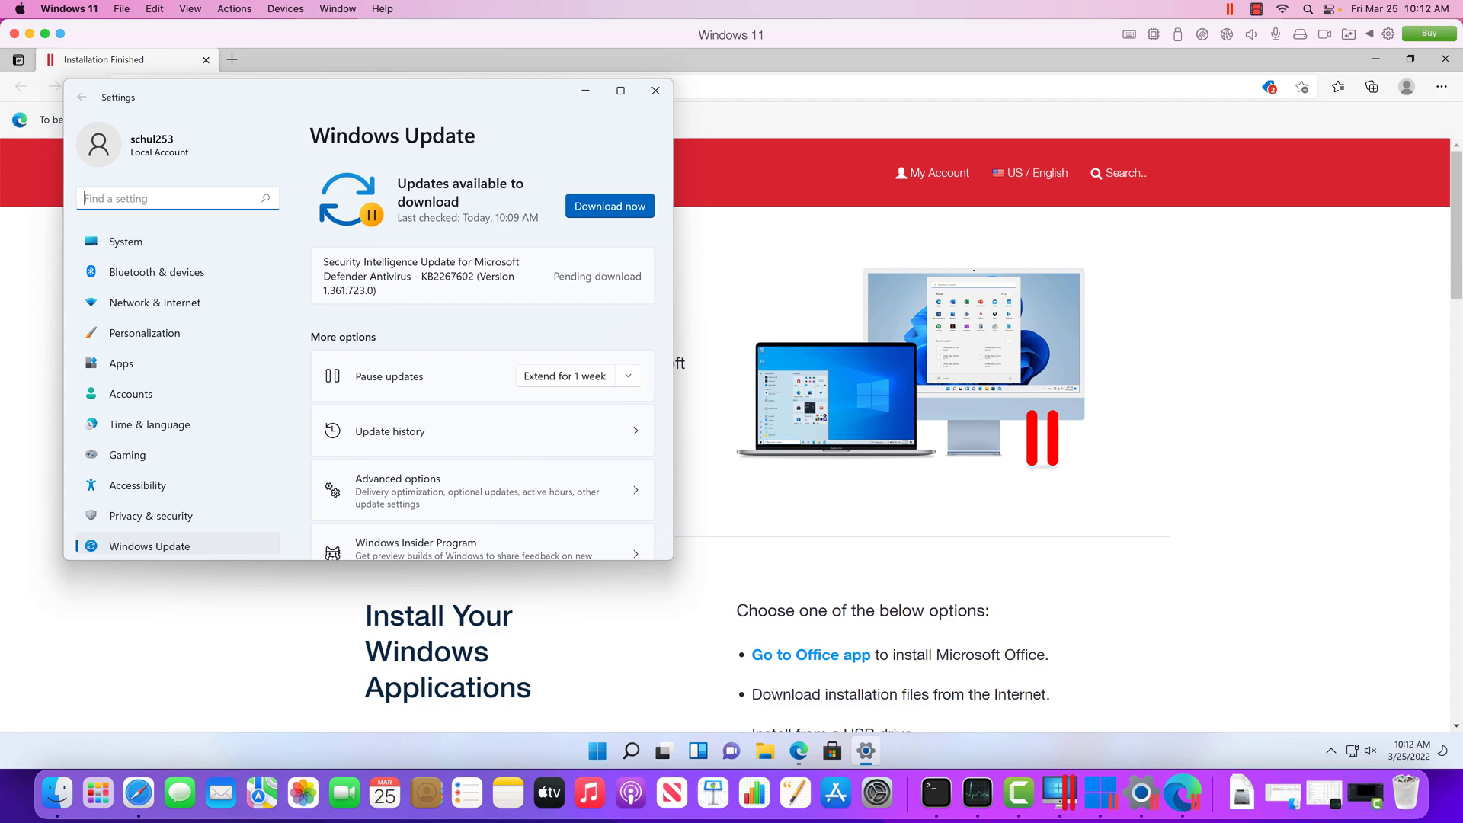
Step: Review System > About specs: Windows 11 Pro 21H2, 6.00 GB RAM, ARM-based Apple Silicon processor
{"action": "left_click", "coordinate": [126, 242]}
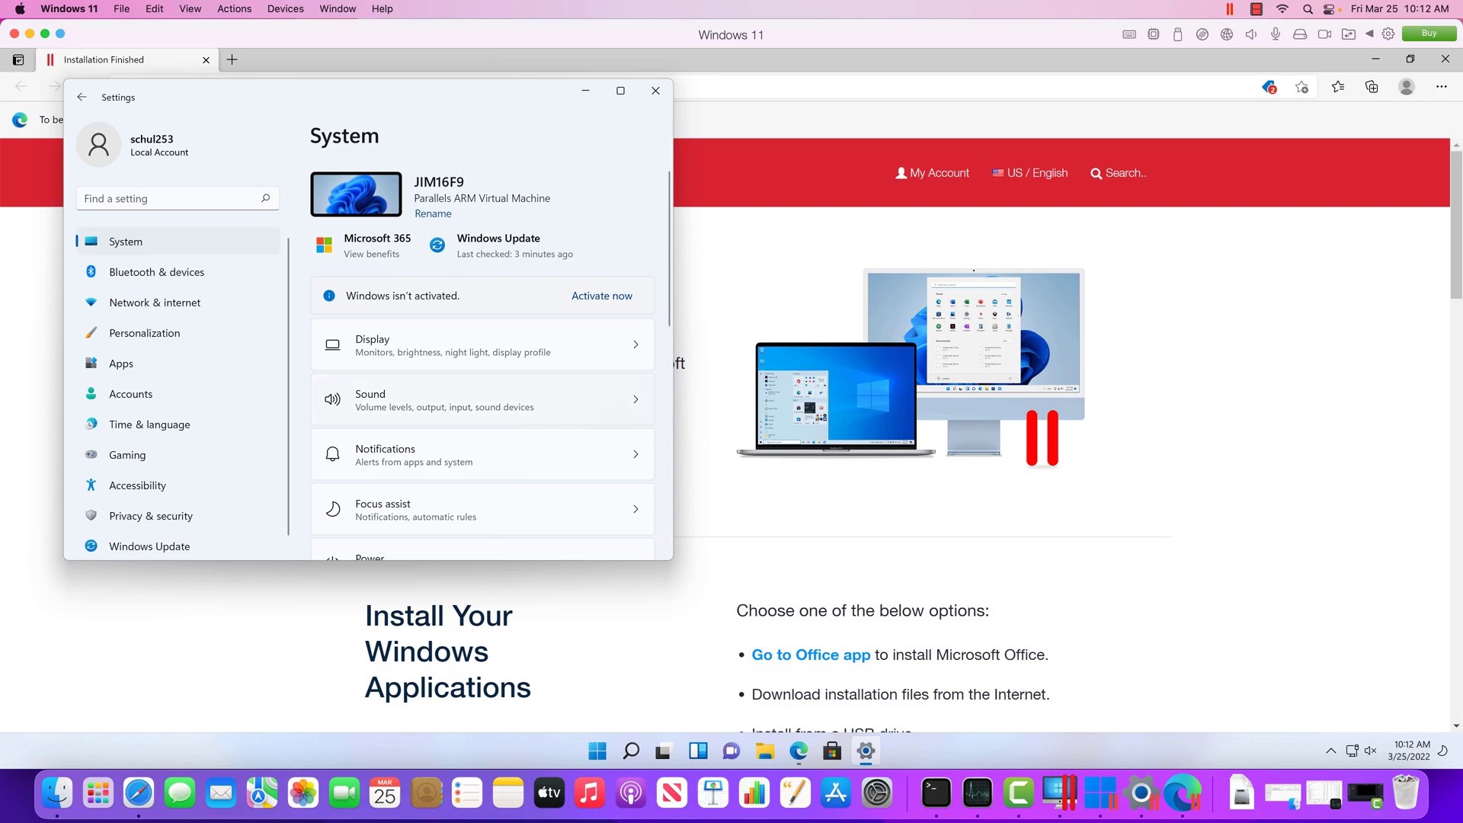
{"action": "scroll", "coordinate": [482, 343], "scroll_direction": "down", "scroll_amount": 10}
{"action": "left_click", "coordinate": [472, 502]}
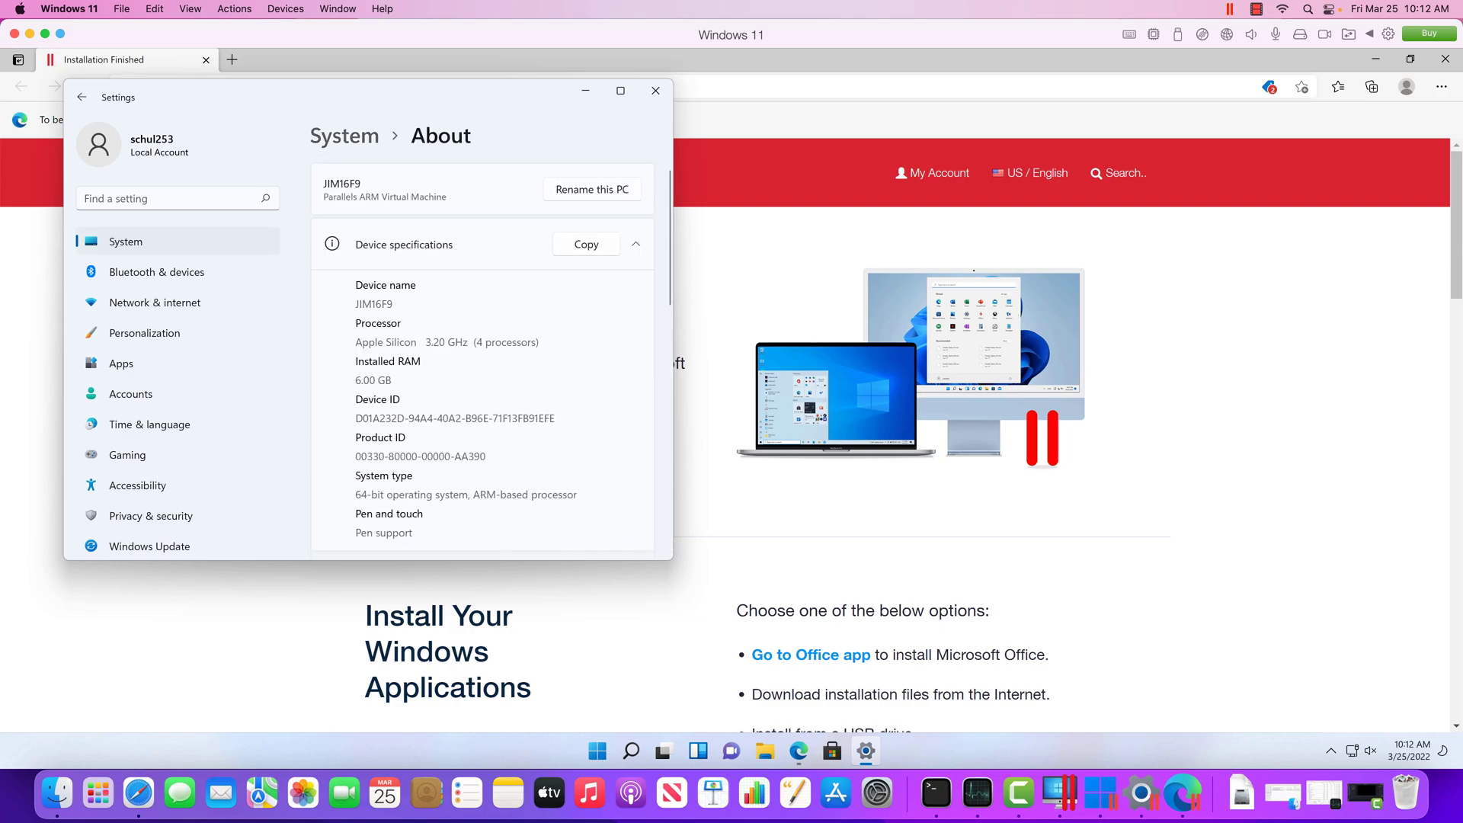
{"action": "scroll", "coordinate": [483, 352], "scroll_direction": "down", "scroll_amount": 5}
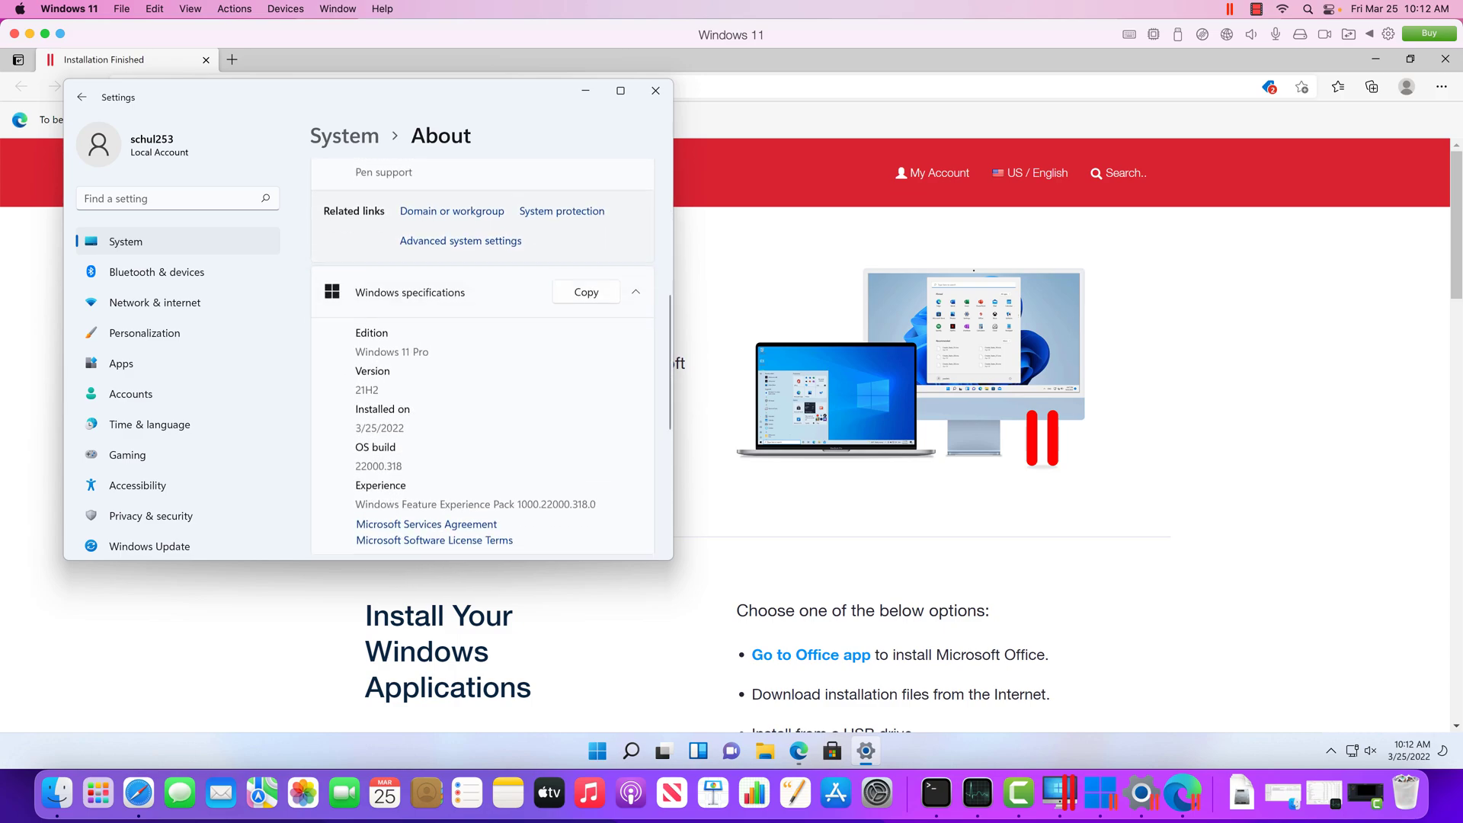
{"action": "scroll", "coordinate": [482, 352], "scroll_direction": "down", "scroll_amount": 2}
{"action": "scroll", "coordinate": [482, 352], "scroll_direction": "up", "scroll_amount": 7}
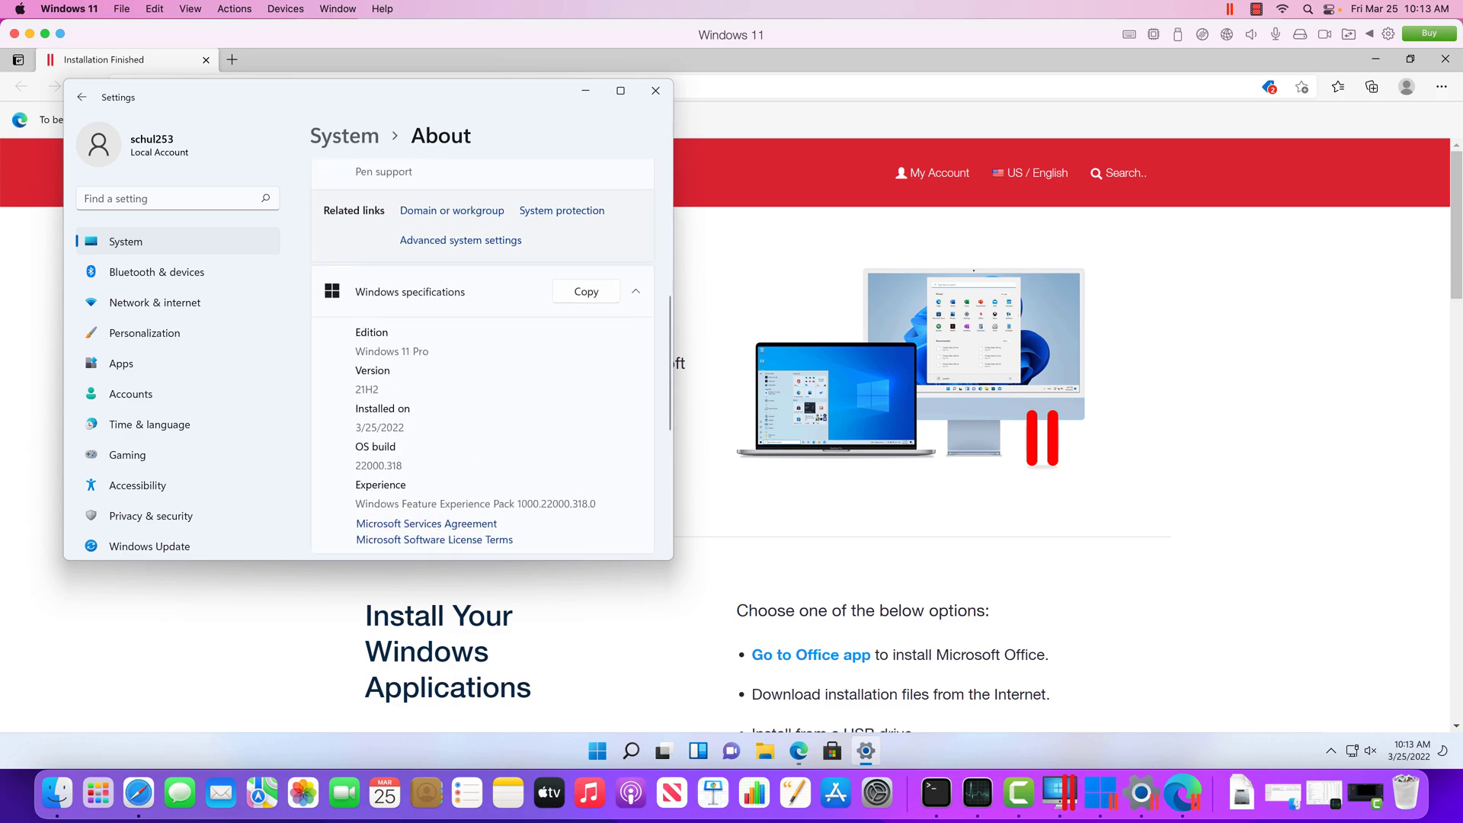
{"action": "scroll", "coordinate": [483, 352], "scroll_direction": "up", "scroll_amount": 1}
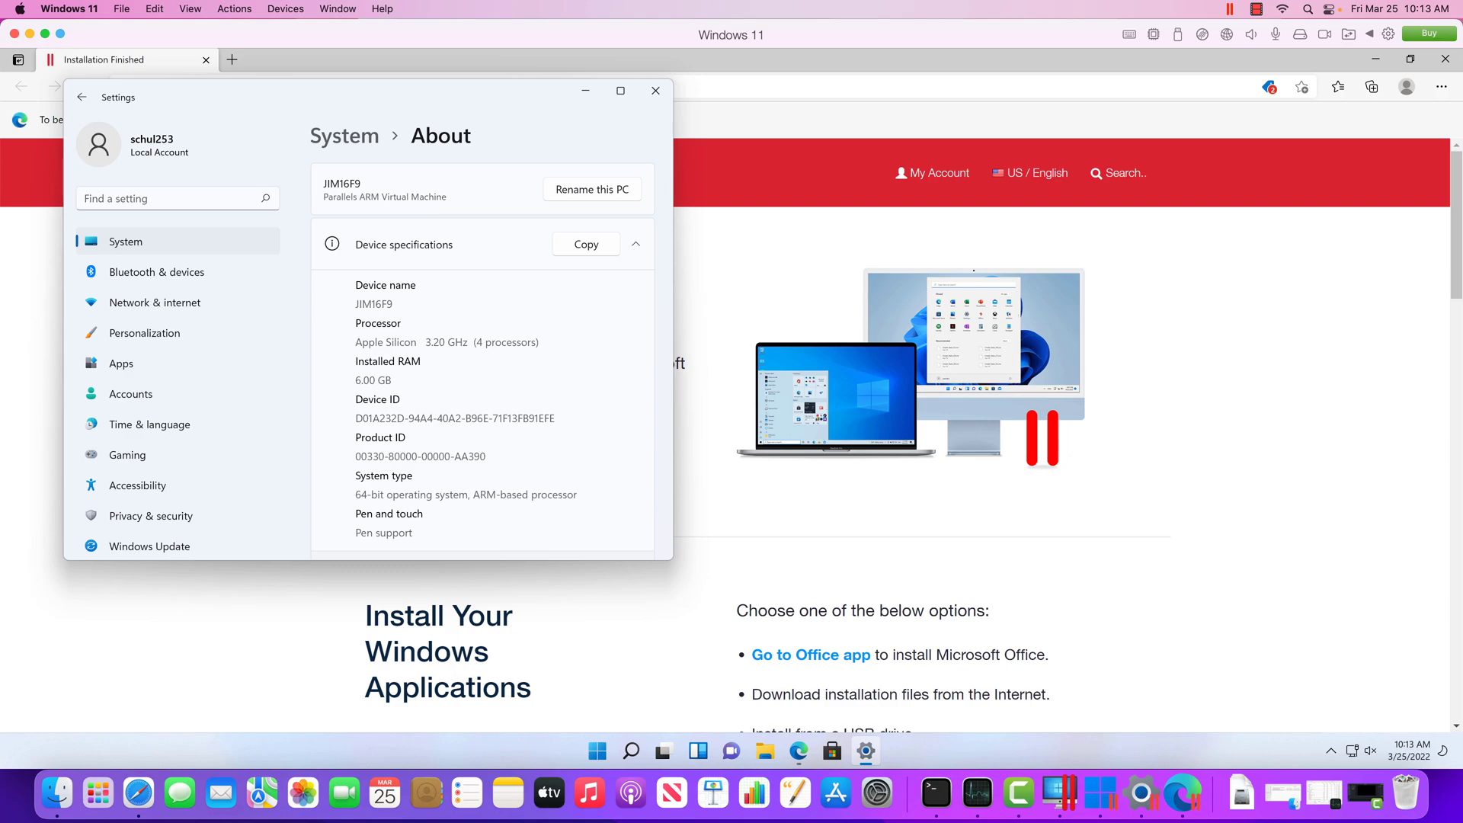
Step: Close Settings and load google.com in a resized Edge window
{"action": "left_click", "coordinate": [656, 90]}
{"action": "left_click_drag", "start_coordinate": [708, 59], "coordinate": [745, 141]}
{"action": "left_click", "coordinate": [621, 160]}
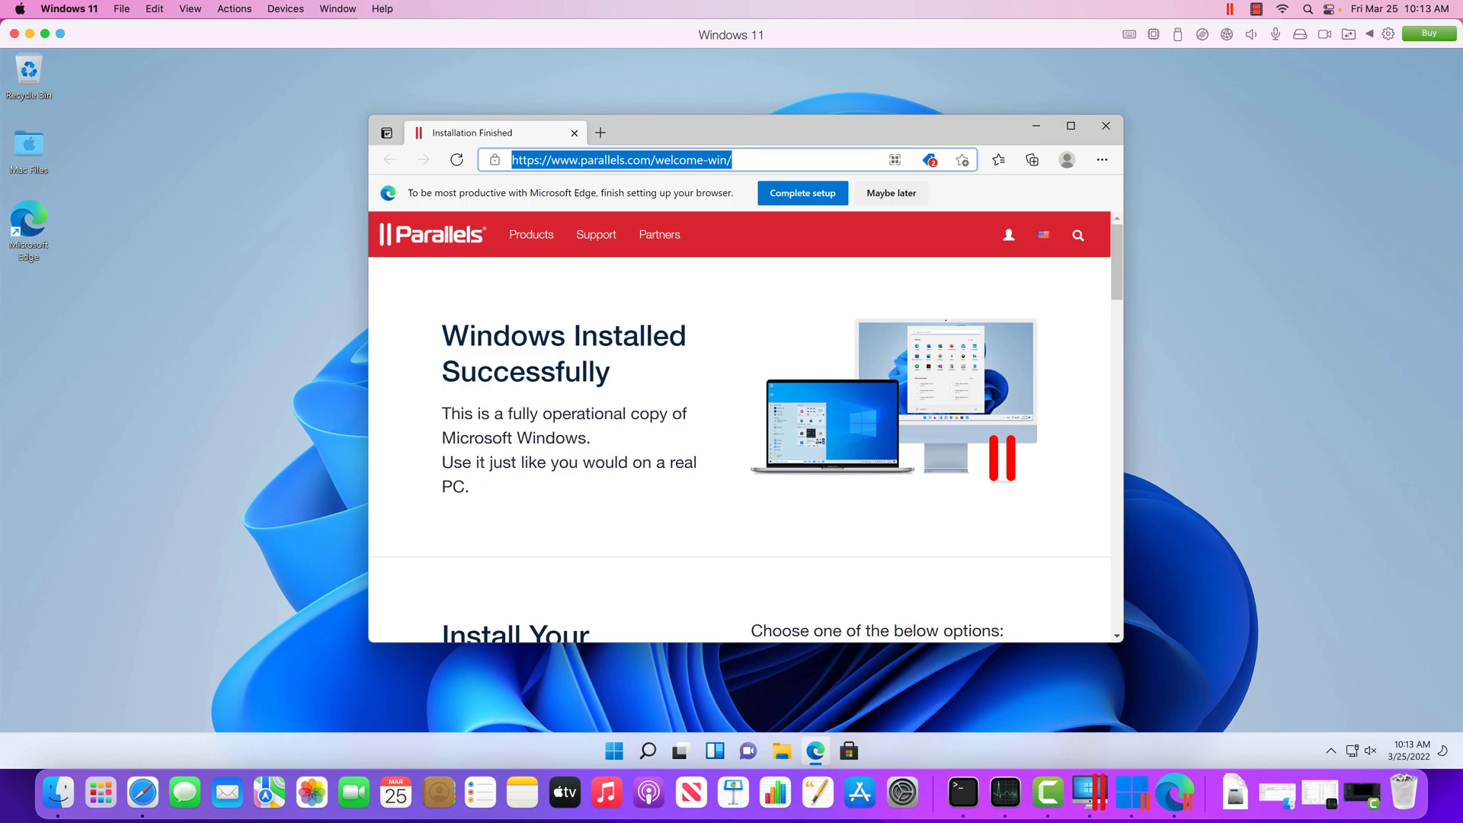
{"action": "type", "text": "go"}
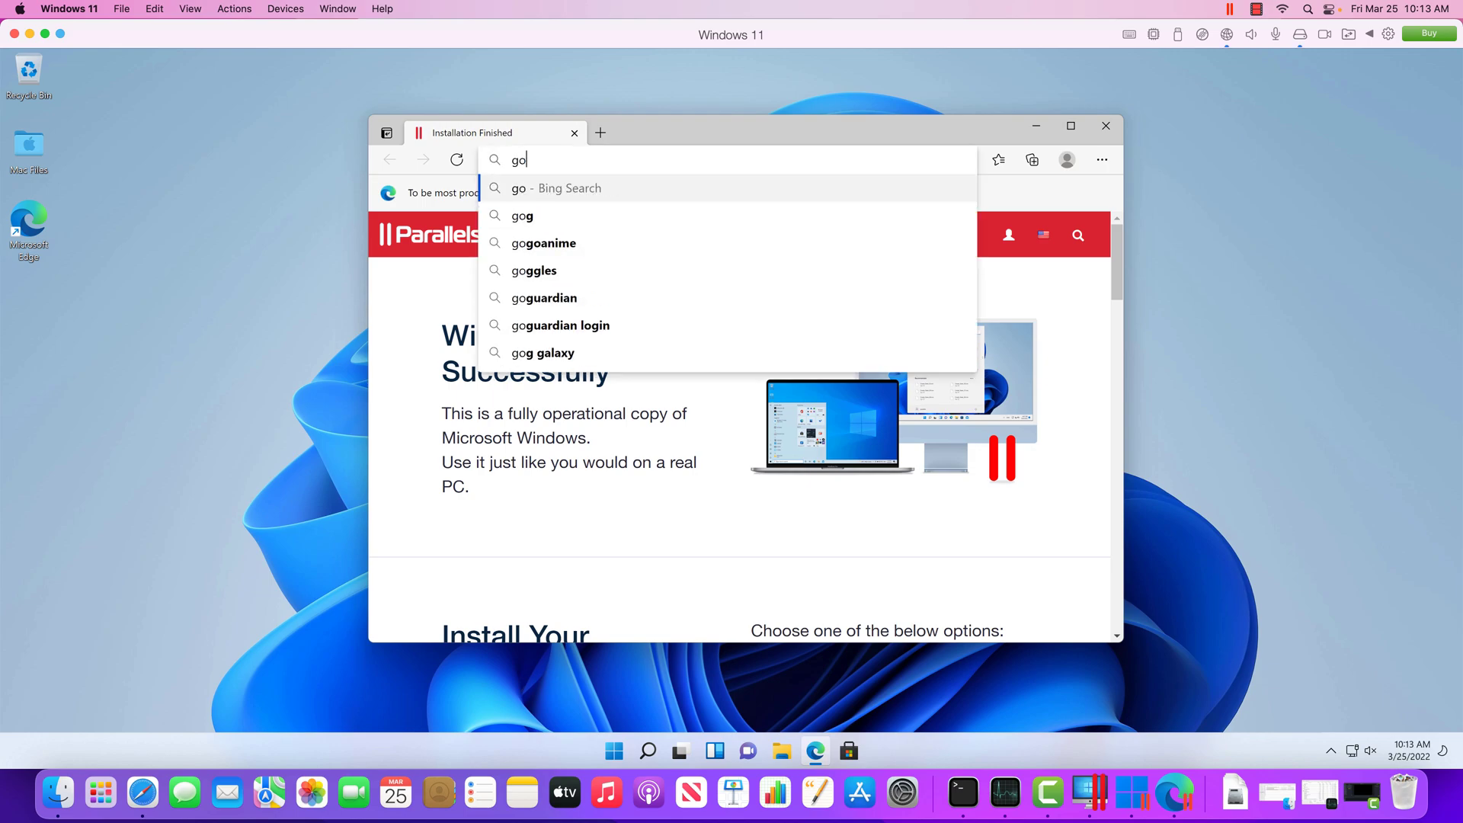
{"action": "type", "text": "ogle.com"}
{"action": "key", "text": "Return"}
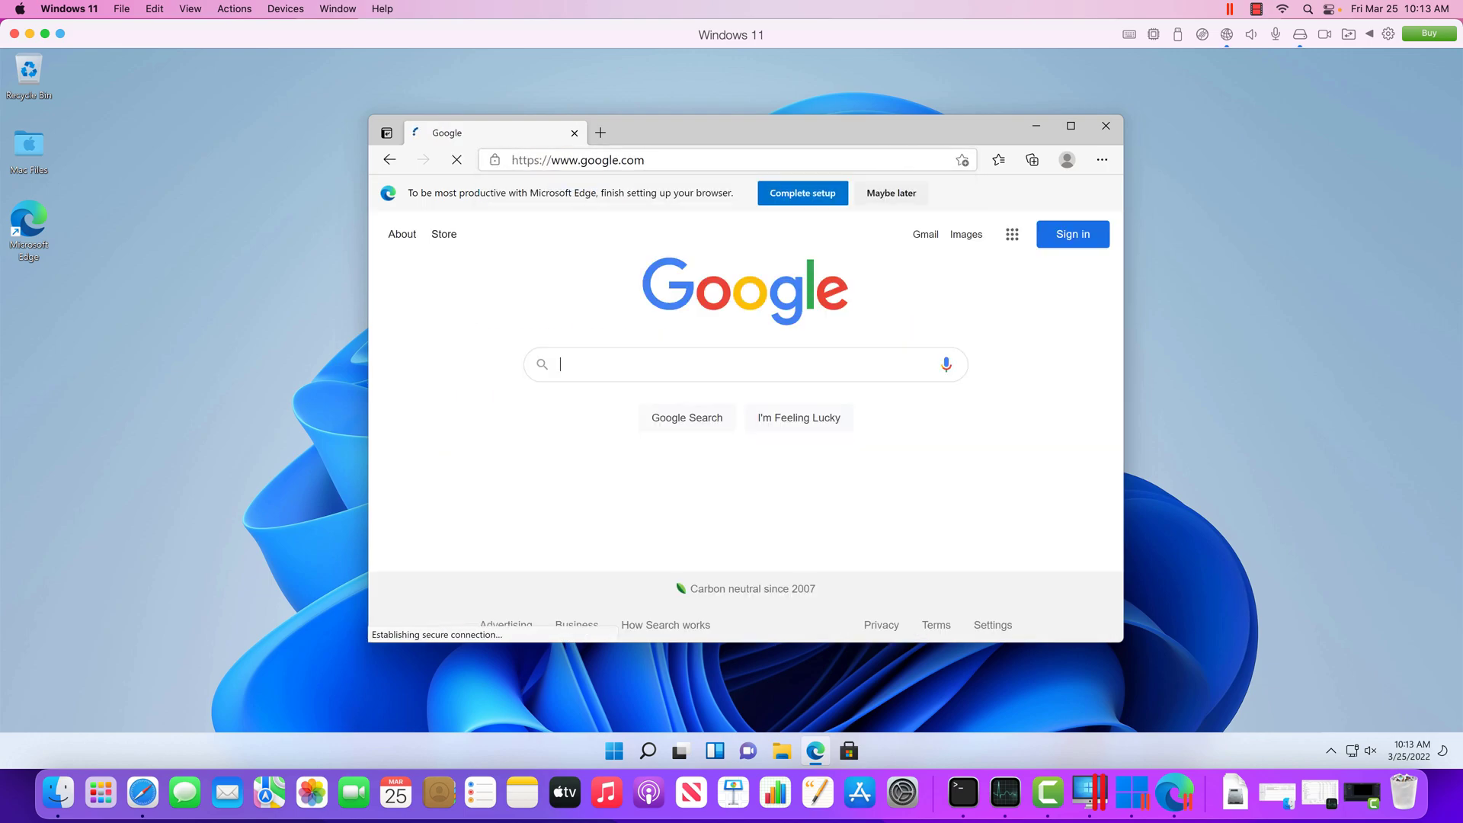
Step: Search for nmap and download nmap-7.92-setup.exe from nmap.org's Windows binaries section
{"action": "type", "text": "nmap"}
{"action": "key", "text": "Return"}
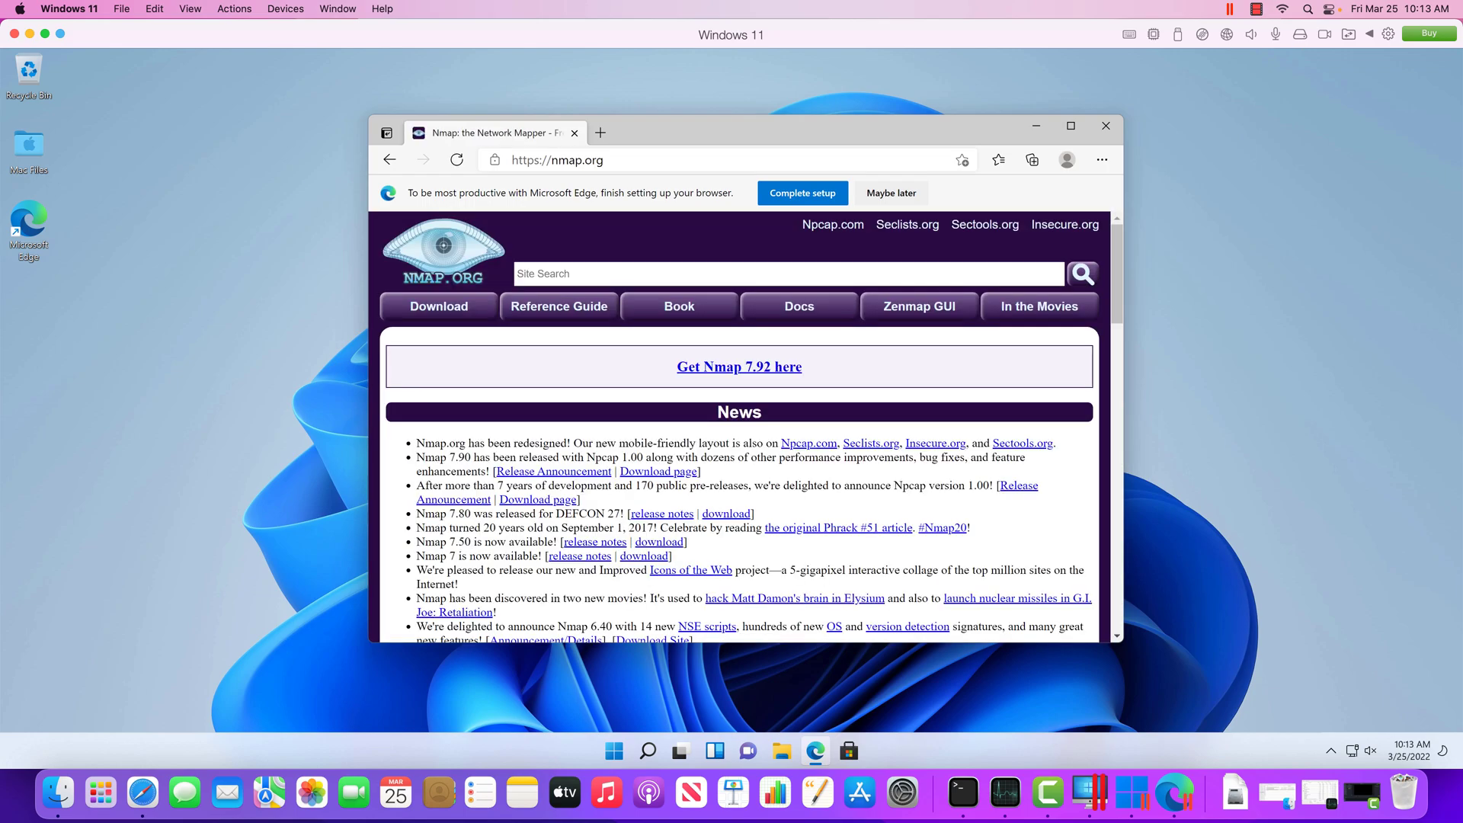
{"action": "left_click", "coordinate": [438, 305]}
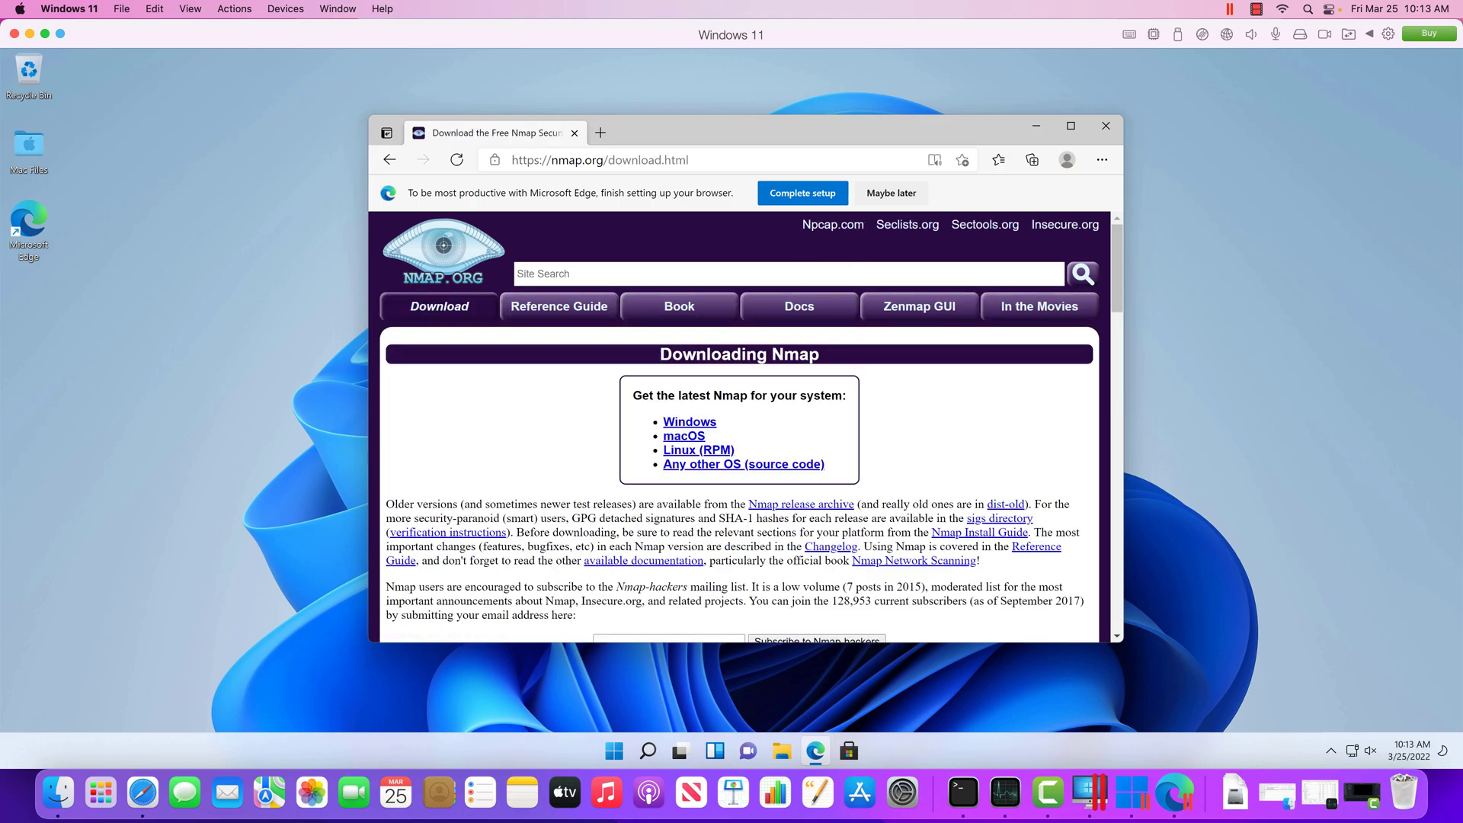
{"action": "left_click", "coordinate": [689, 421]}
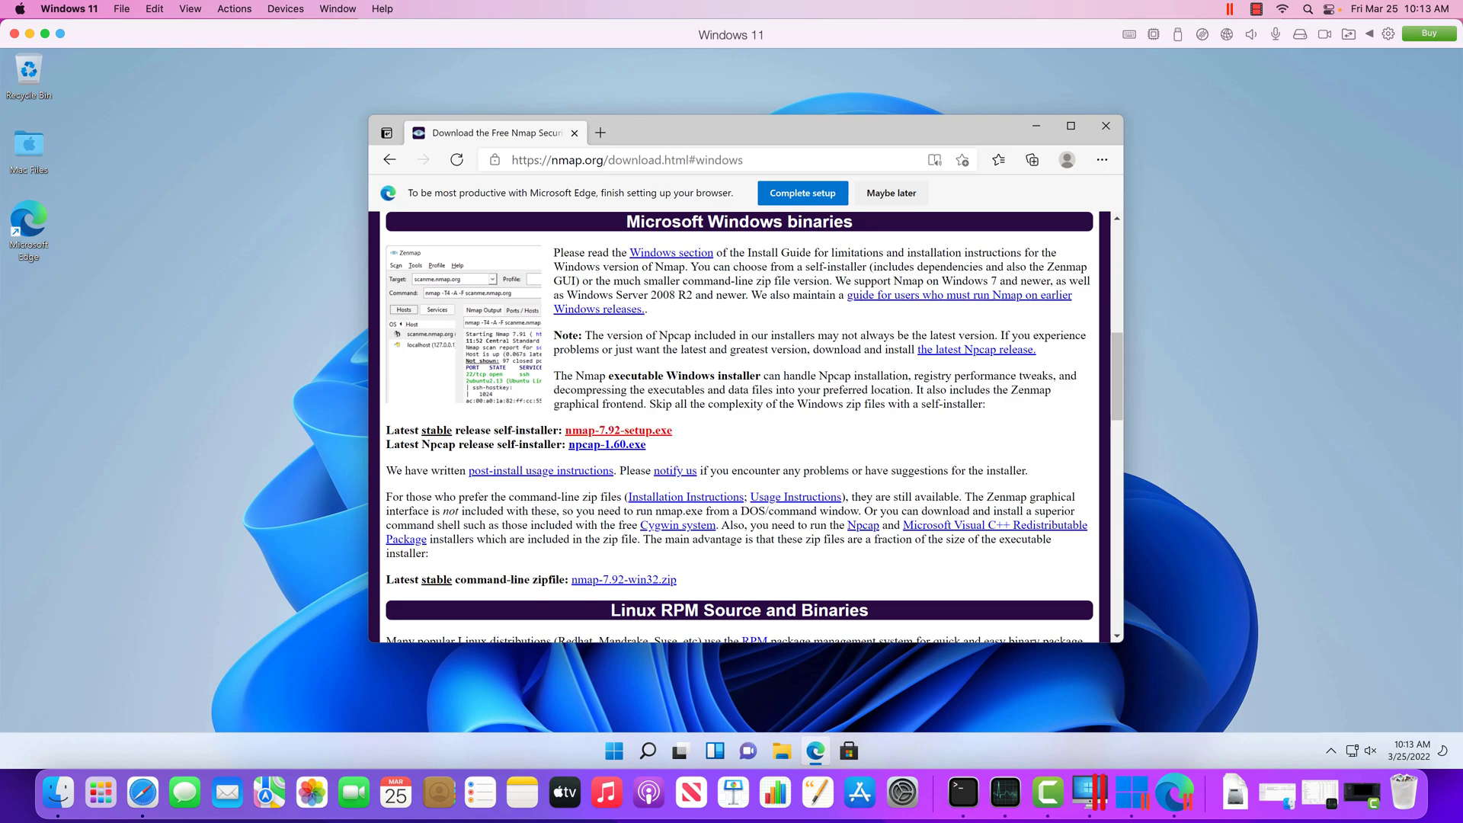
{"action": "left_click", "coordinate": [619, 431]}
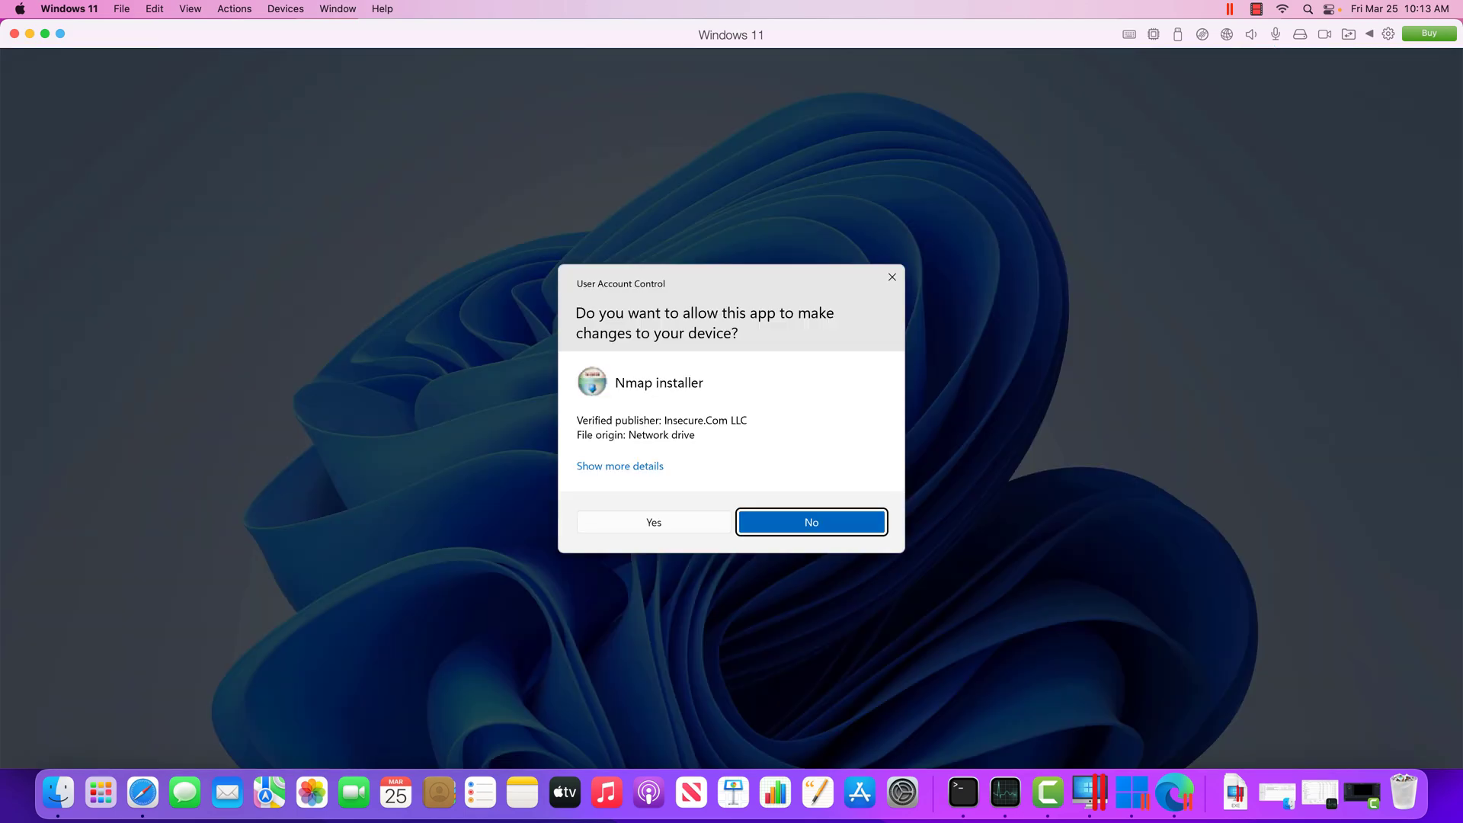
Step: Accept the Nmap licence and advance Nmap Setup to installation
{"action": "key", "text": "Escape"}
{"action": "key", "text": "super"}
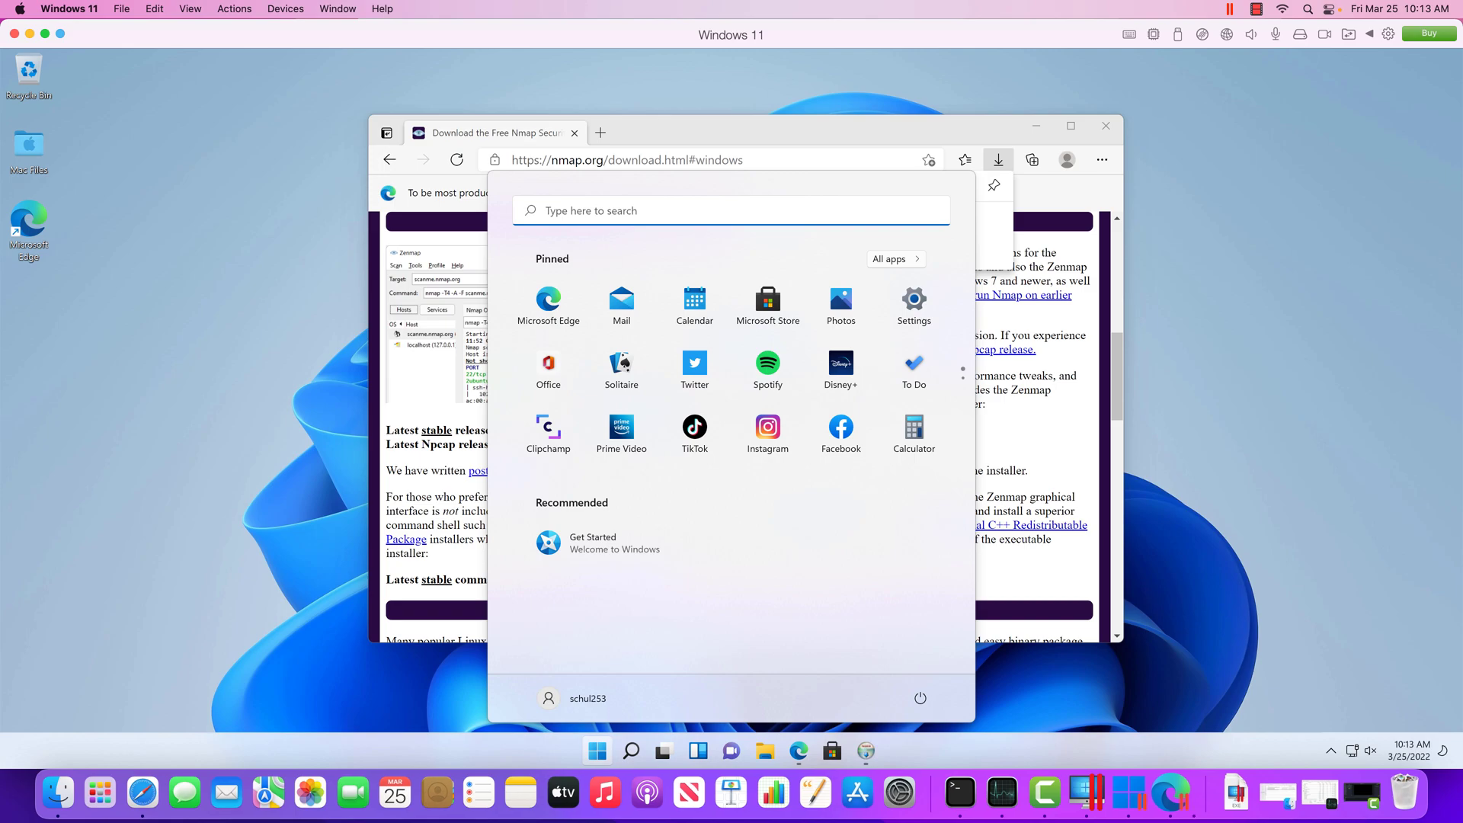
{"action": "key", "text": "Escape"}
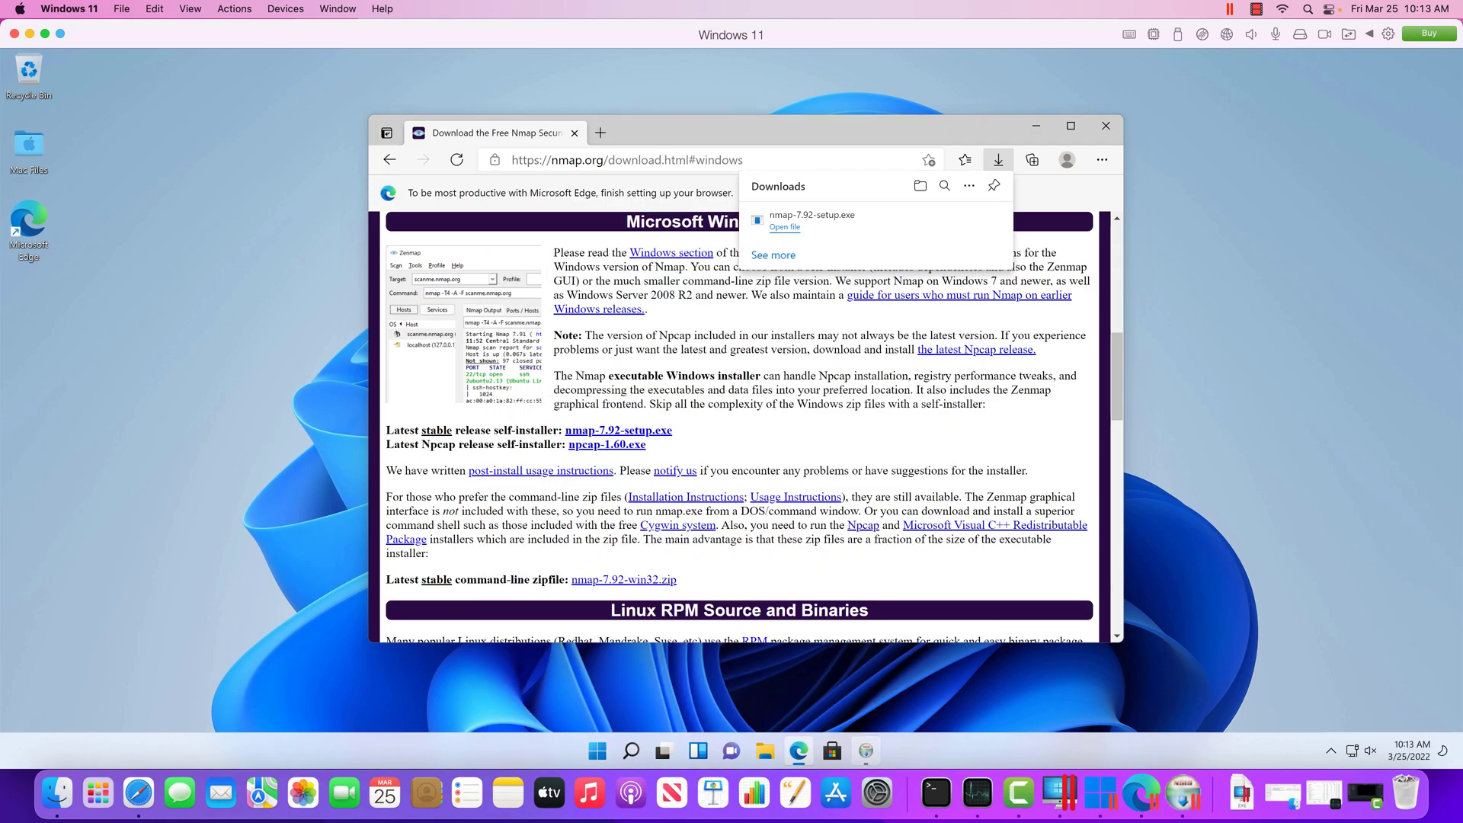
{"action": "key", "text": "Return"}
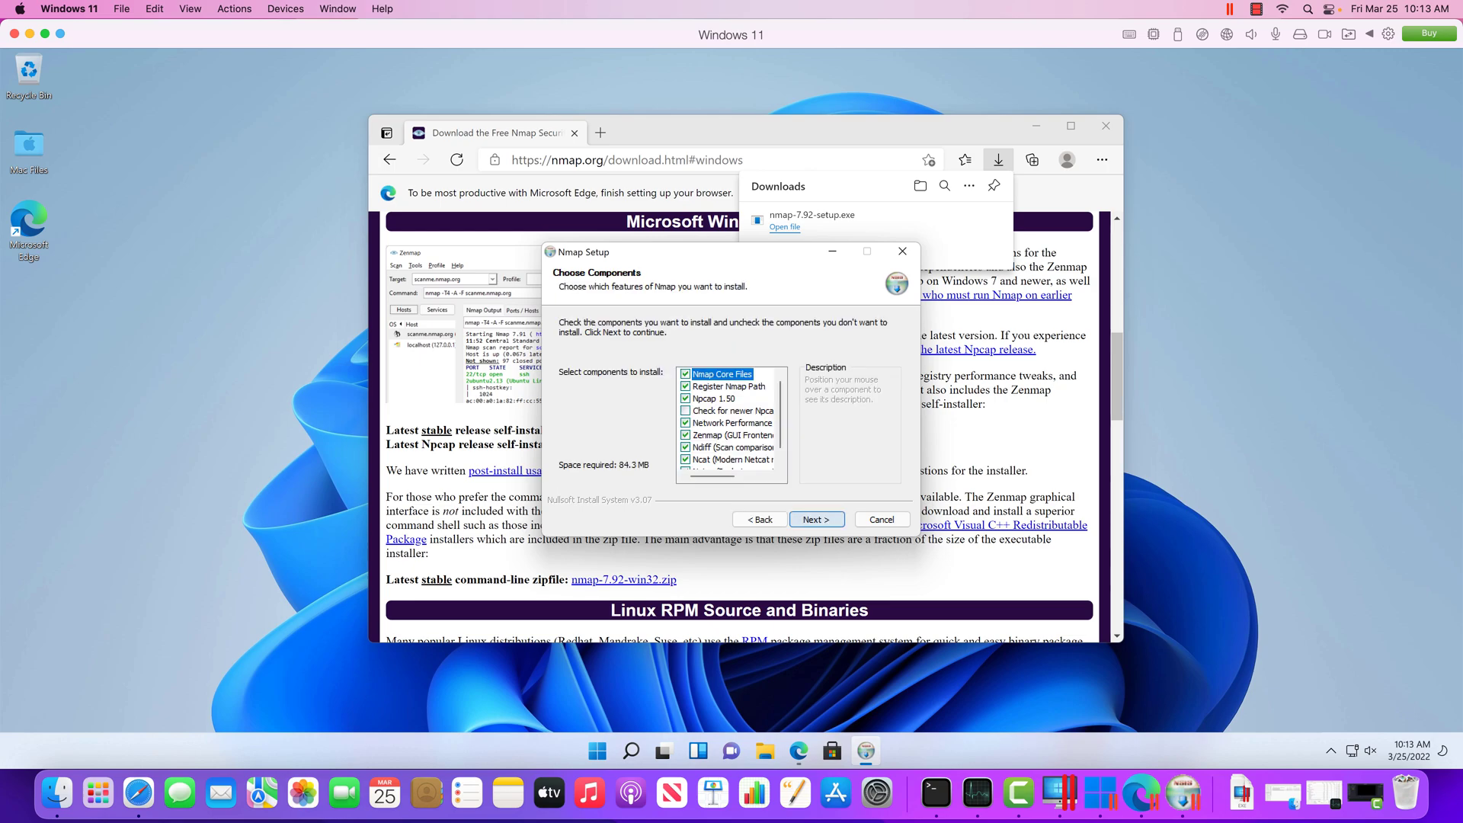
{"action": "key", "text": "Return"}
{"action": "key", "text": "Return"}
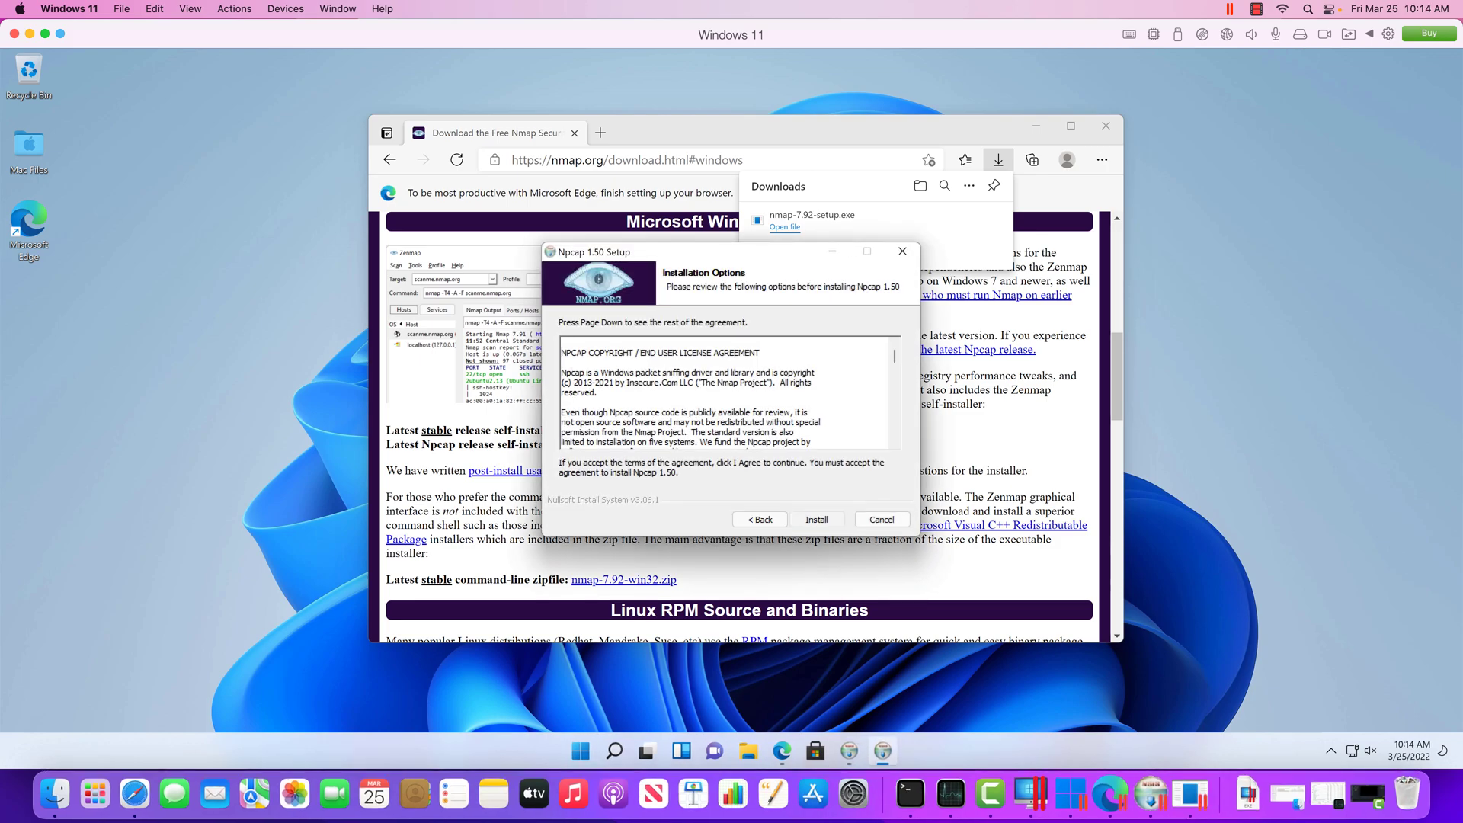
Step: Install Npcap 1.50, then finish Nmap setup keeping both shortcuts checked
{"action": "key", "text": "Return"}
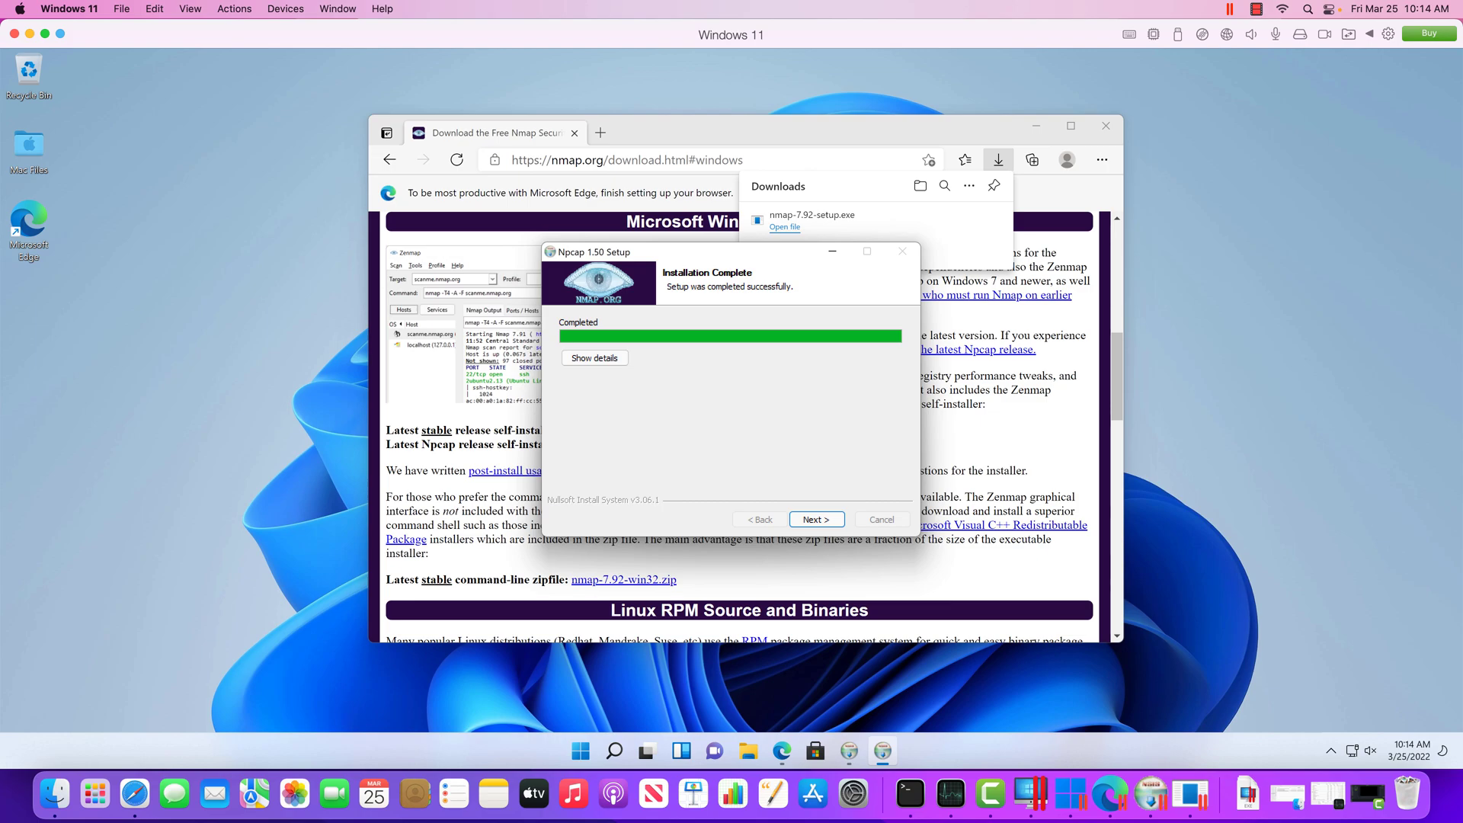
{"action": "key", "text": "Return"}
{"action": "key", "text": "Return"}
{"action": "key", "text": "Return"}
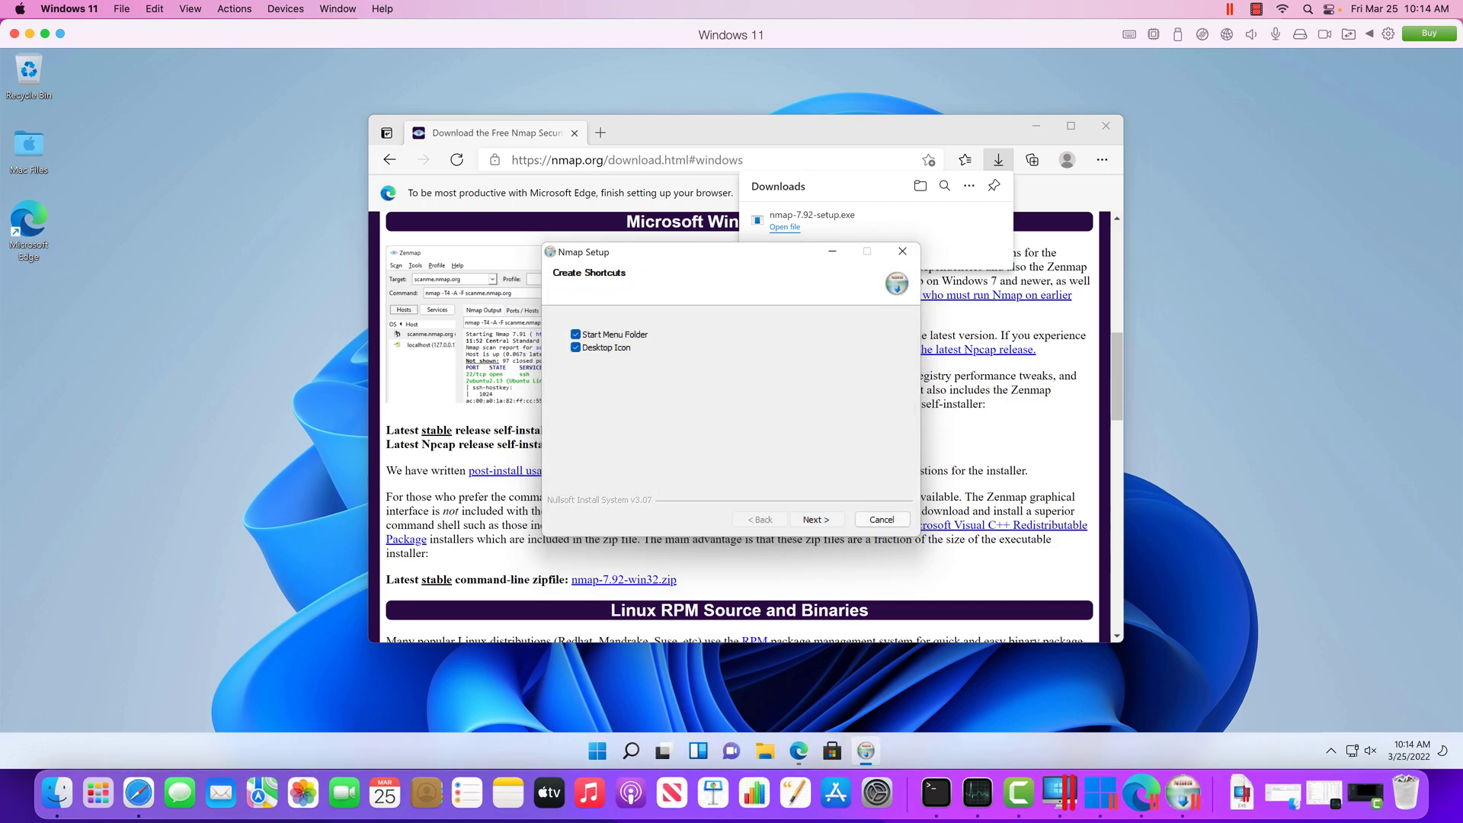
{"action": "key", "text": "Return"}
{"action": "key", "text": "Return"}
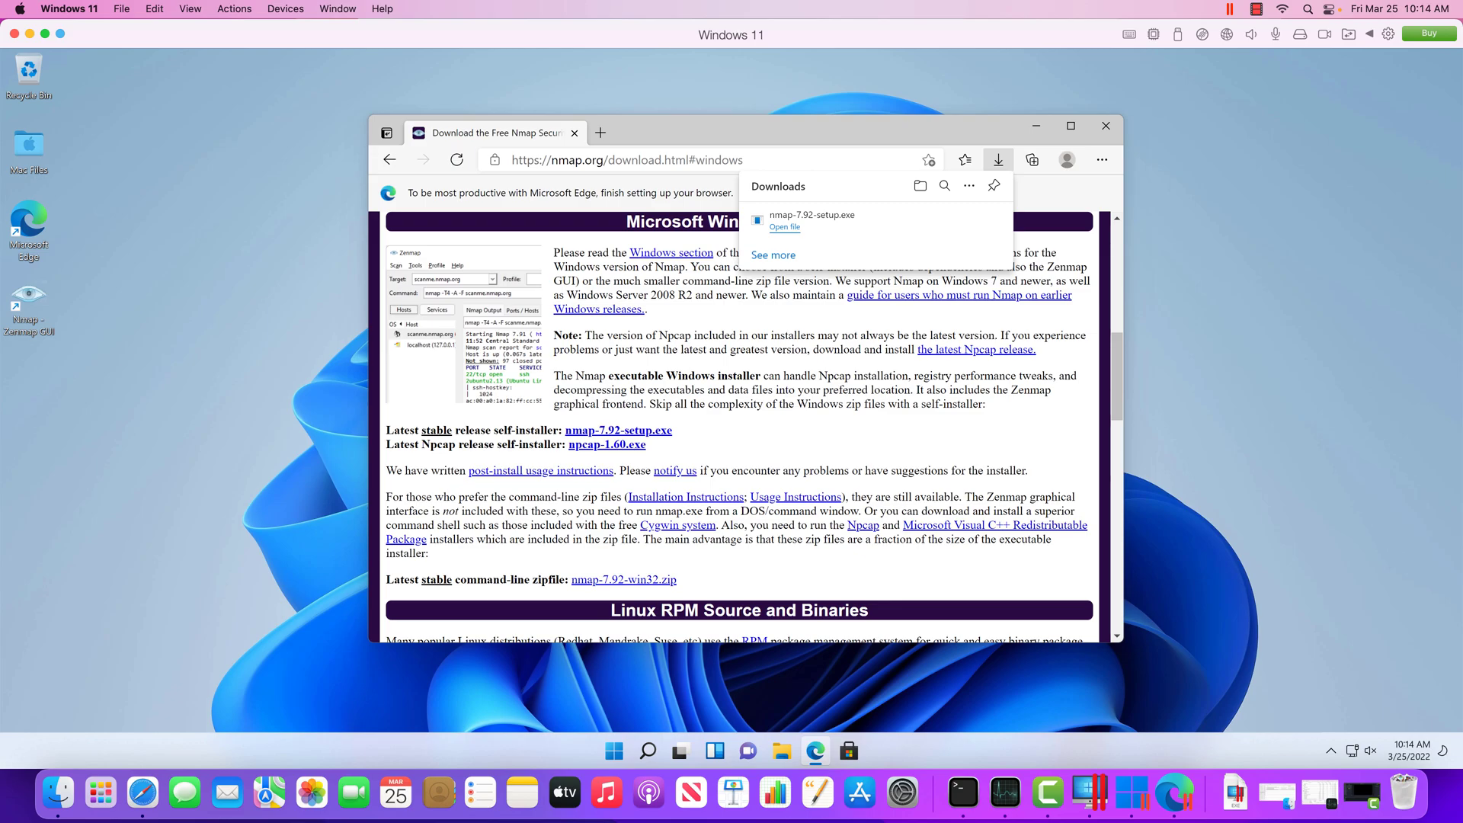
Step: Browse This PC to Local Disk (C:) and look inside Program Files (Arm)
{"action": "left_click", "coordinate": [782, 751]}
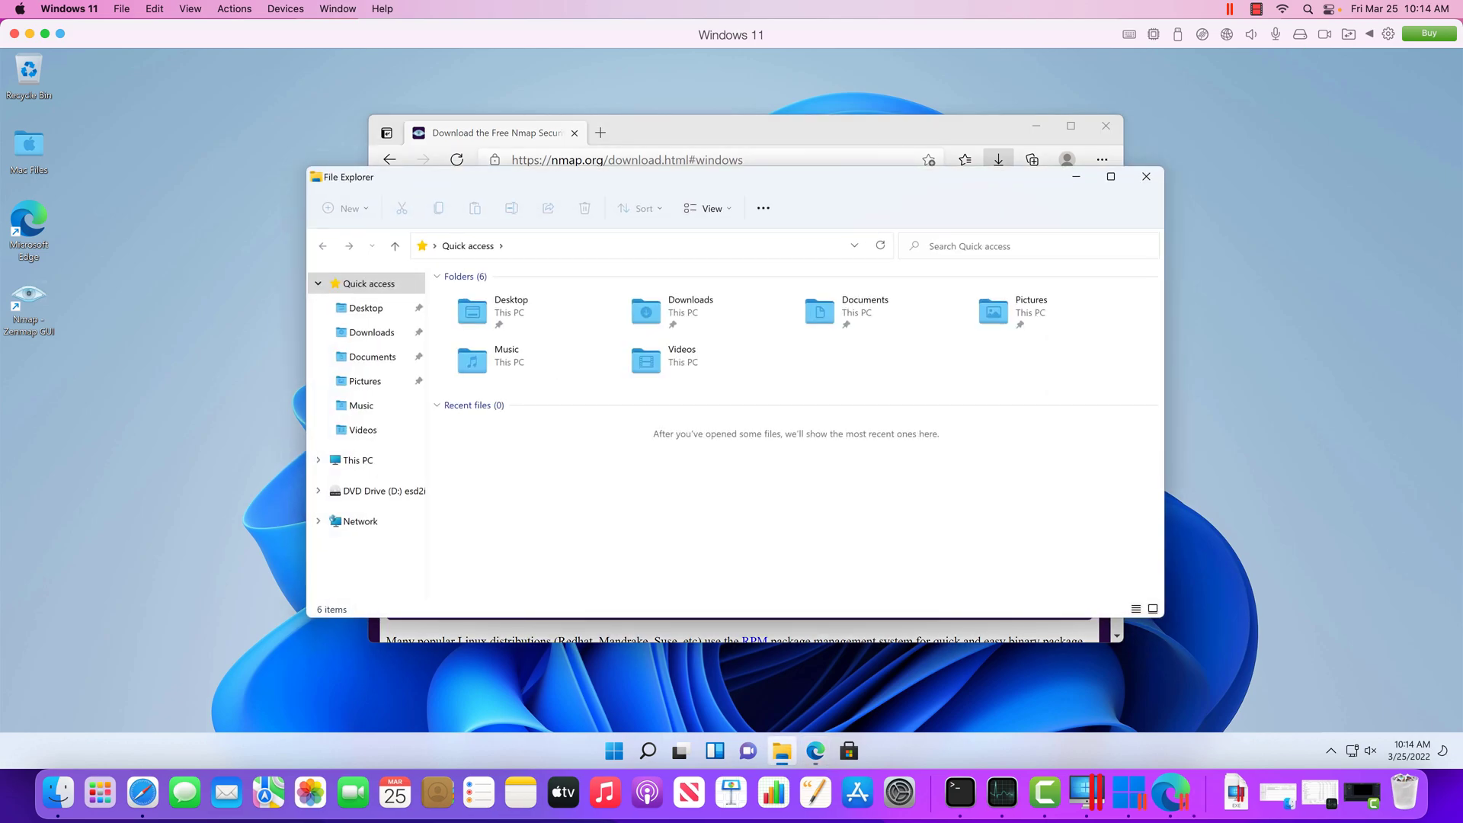
{"action": "left_click", "coordinate": [358, 460]}
{"action": "double_click", "coordinate": [511, 403]}
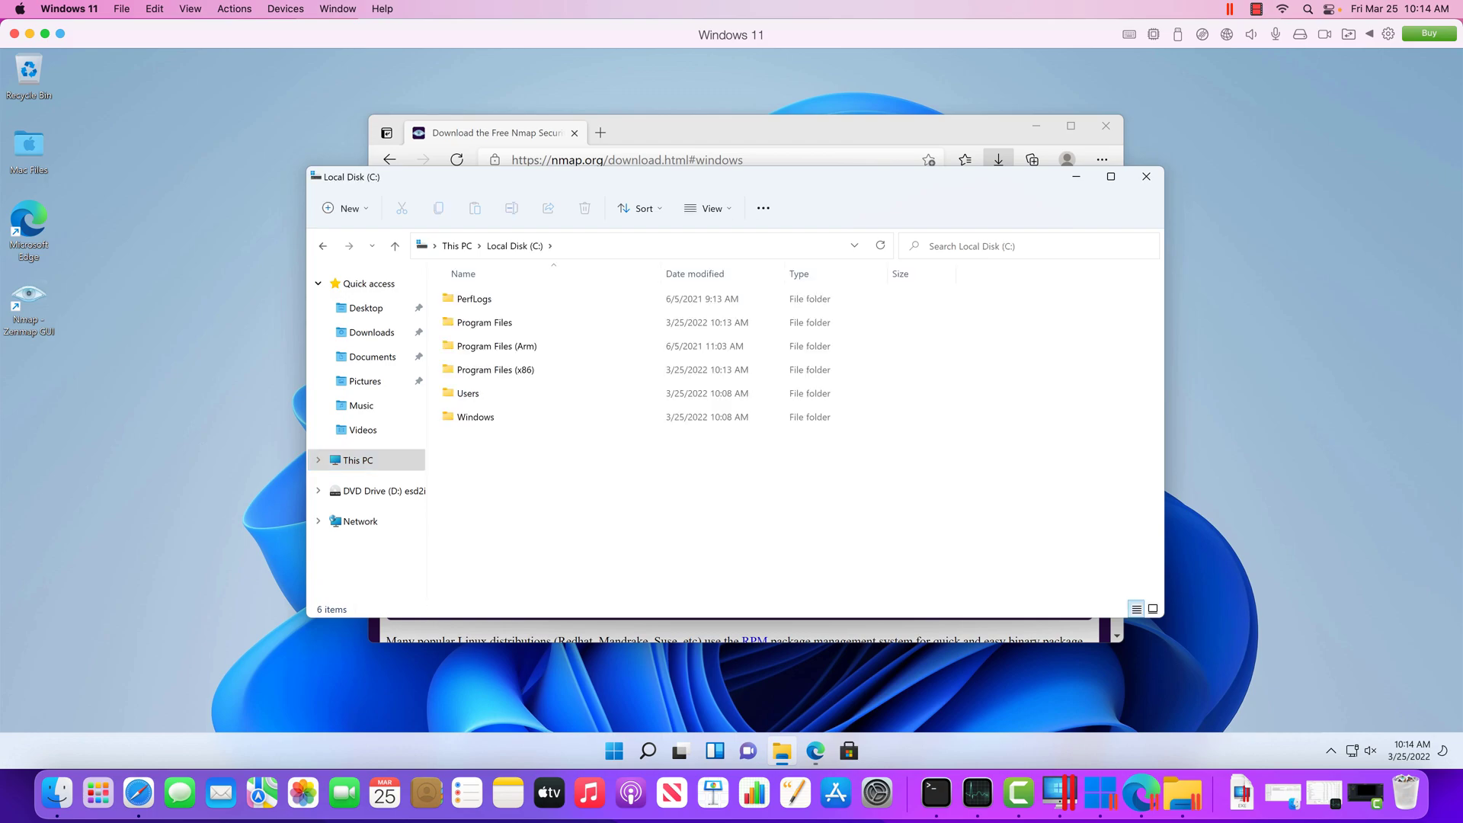
{"action": "left_click", "coordinate": [485, 323]}
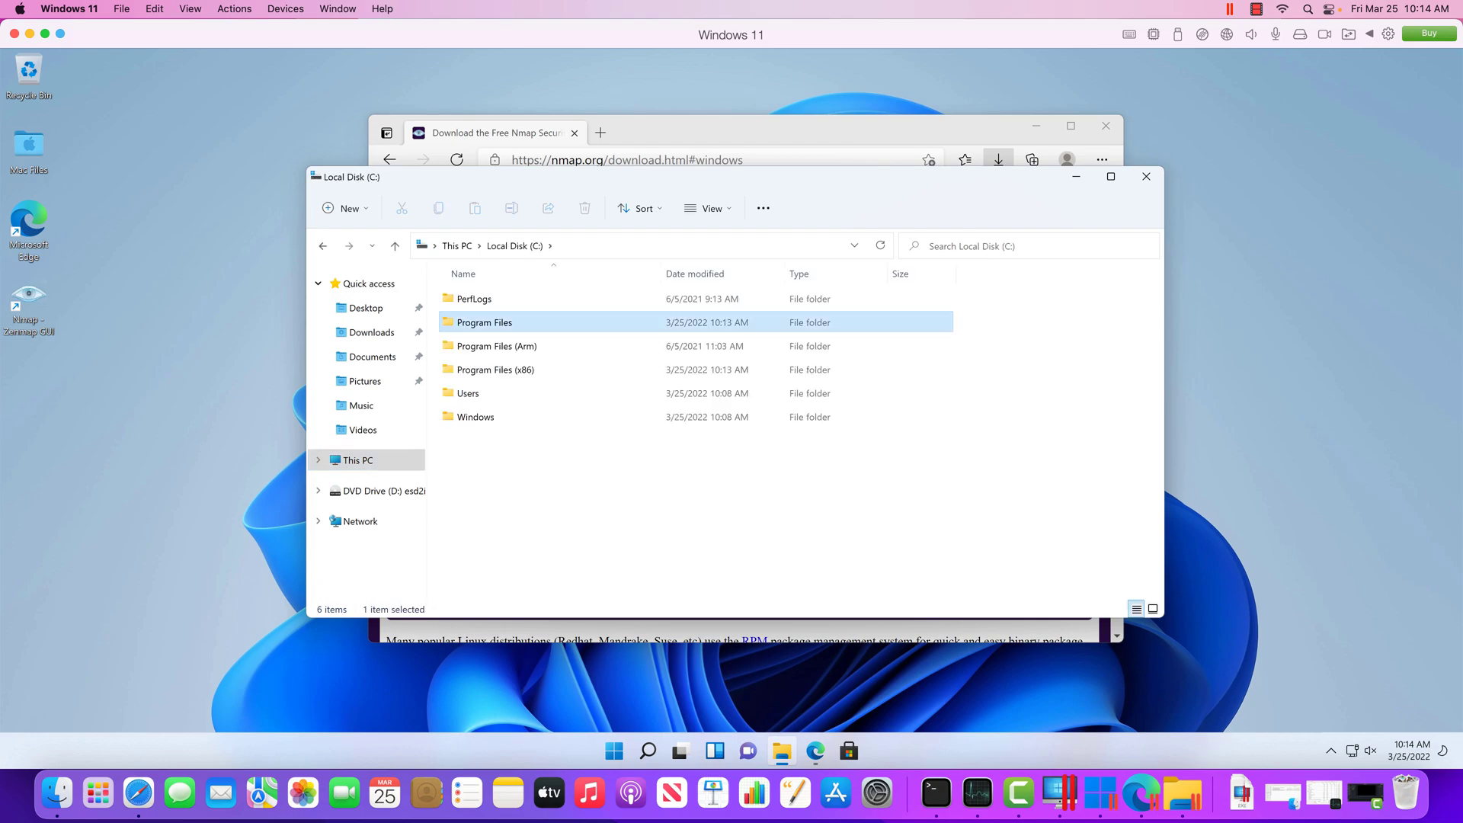
{"action": "left_click", "coordinate": [495, 369]}
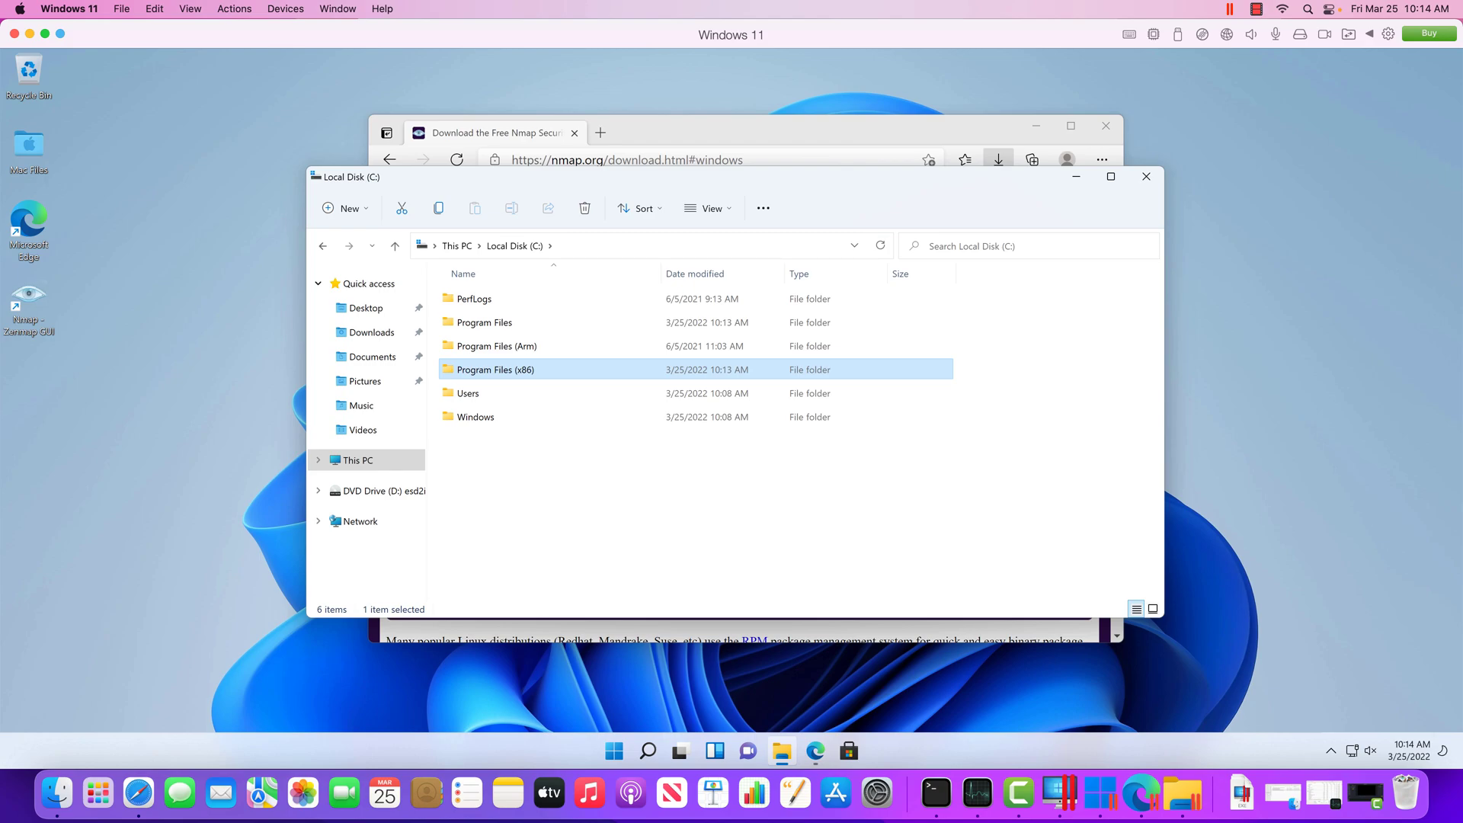
{"action": "left_click", "coordinate": [497, 346]}
{"action": "double_click", "coordinate": [497, 346]}
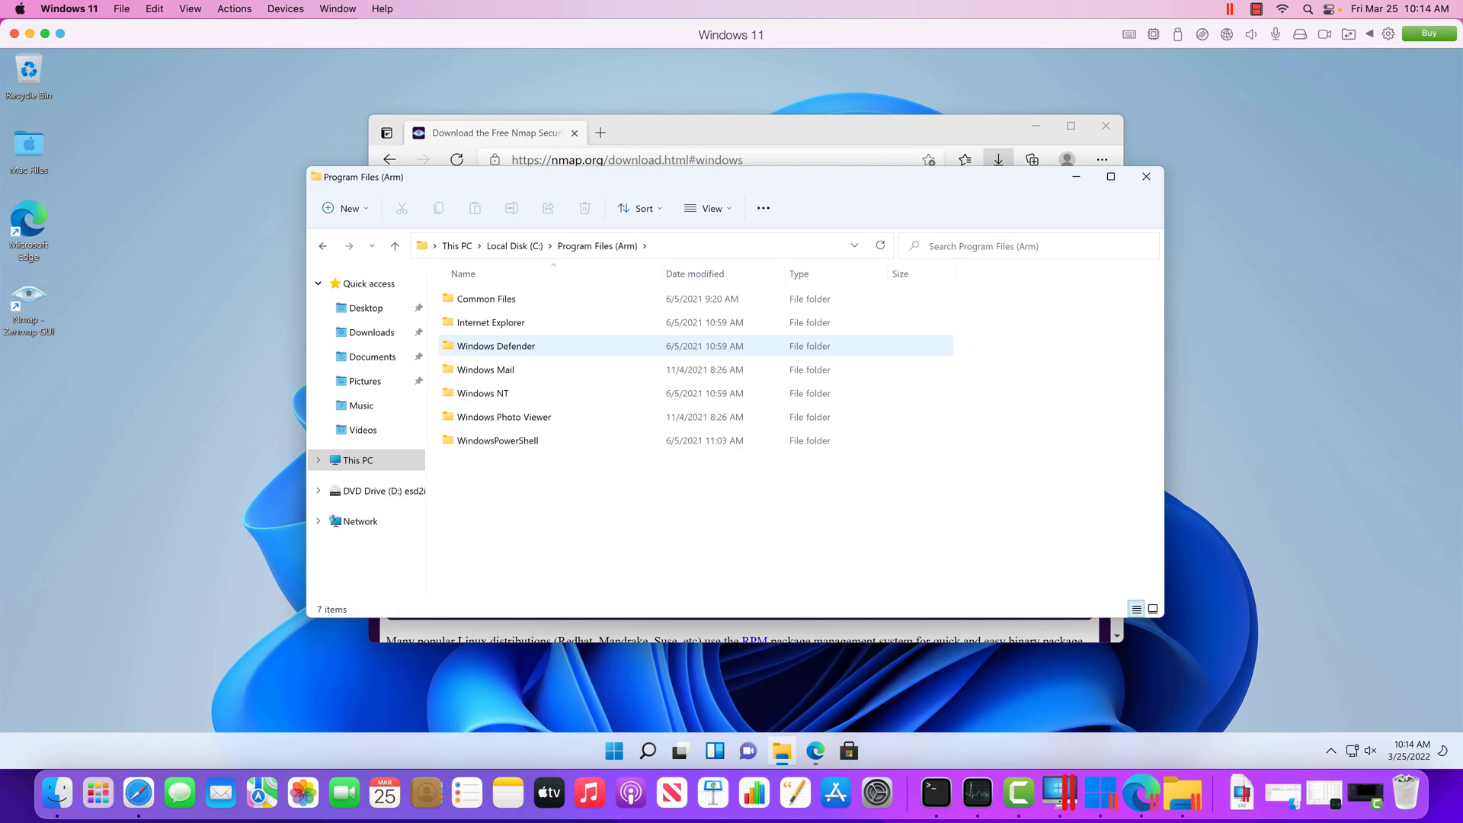
Step: Go to Program Files (x86) > Nmap and select the zenmap application
{"action": "key", "text": "alt+Left"}
{"action": "double_click", "coordinate": [495, 370]}
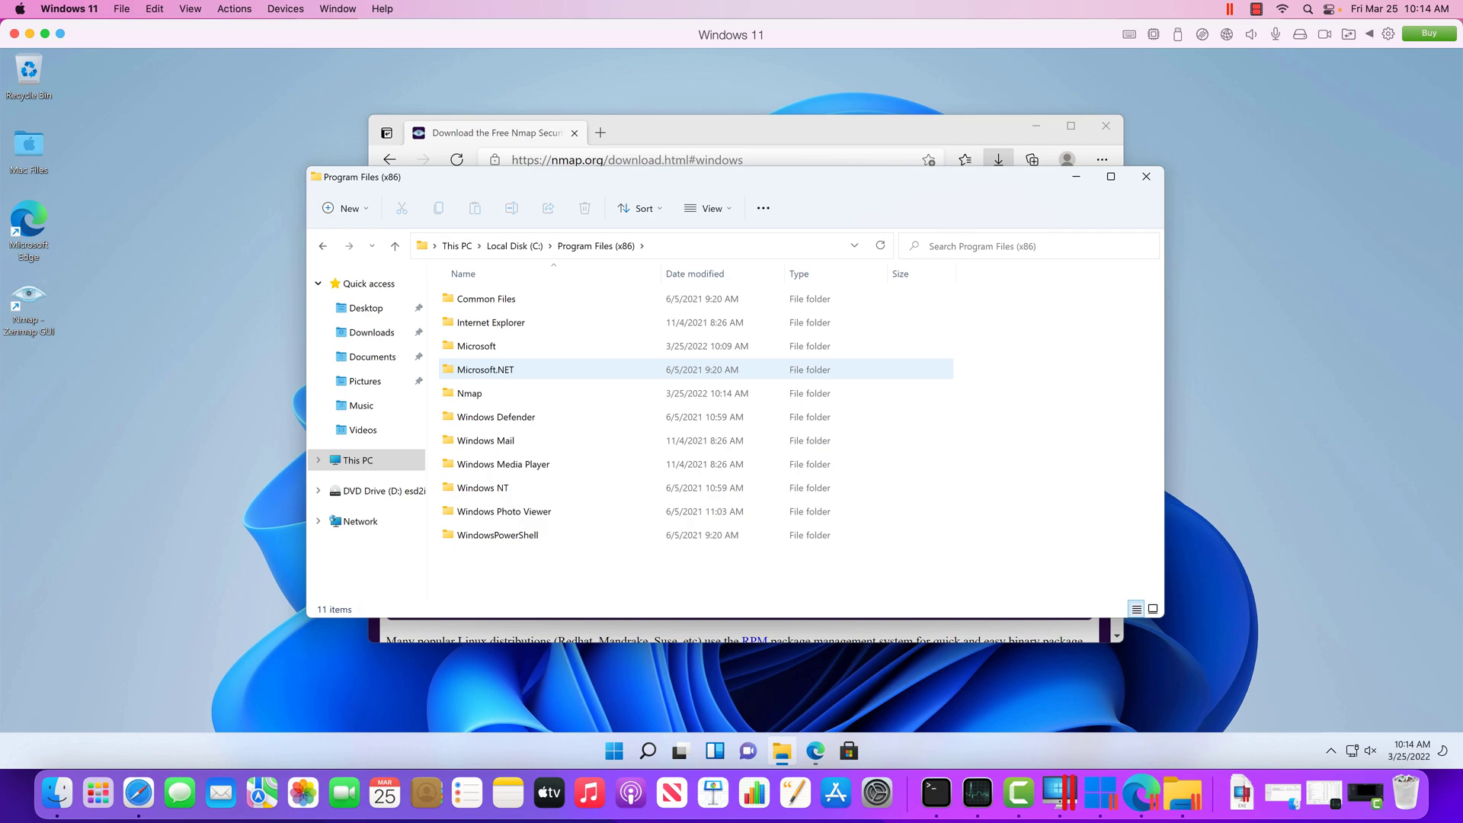
{"action": "double_click", "coordinate": [469, 393]}
{"action": "scroll", "coordinate": [487, 472], "scroll_direction": "down", "scroll_amount": 7}
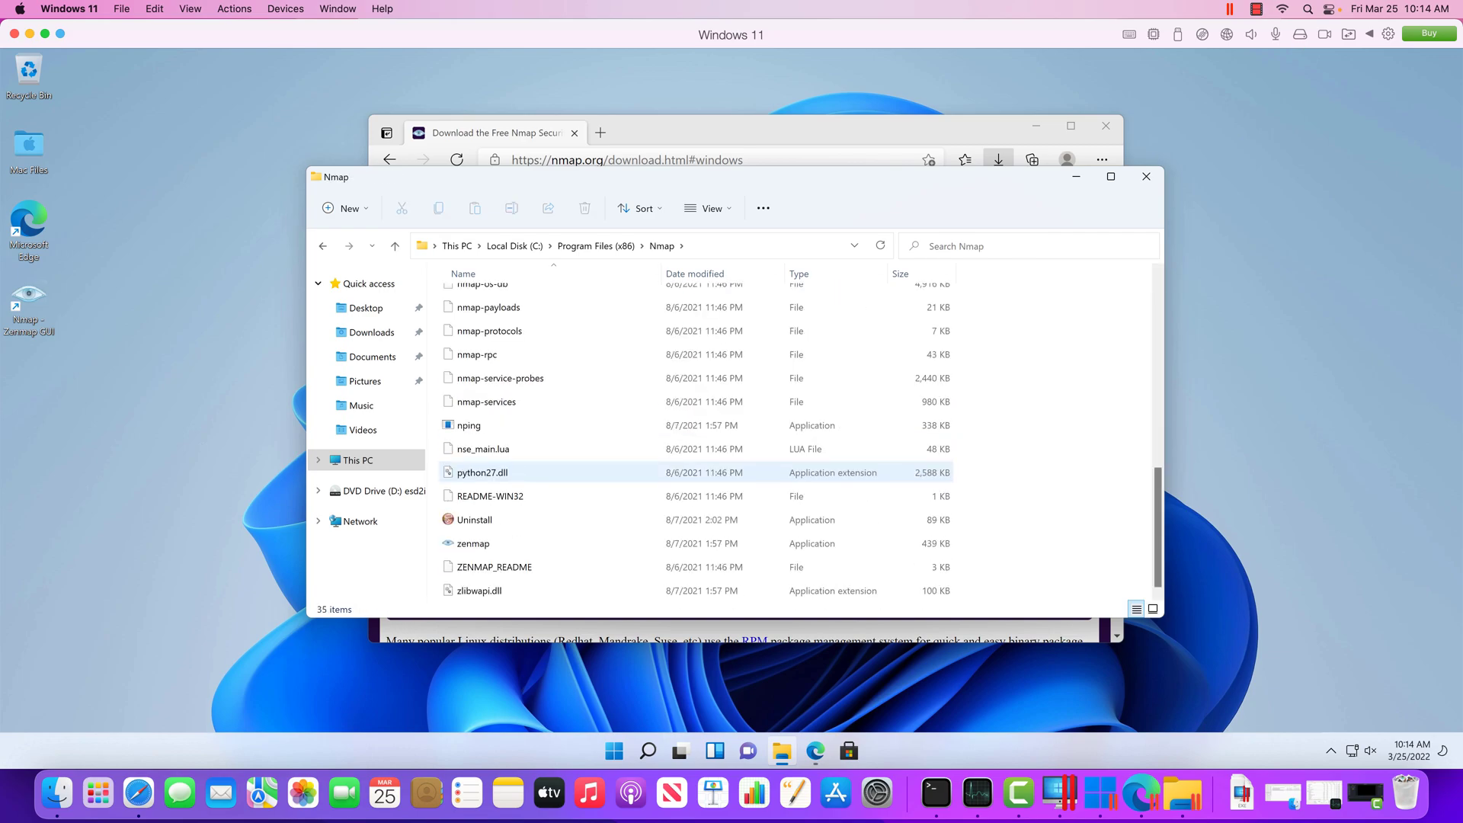
{"action": "left_click", "coordinate": [473, 543]}
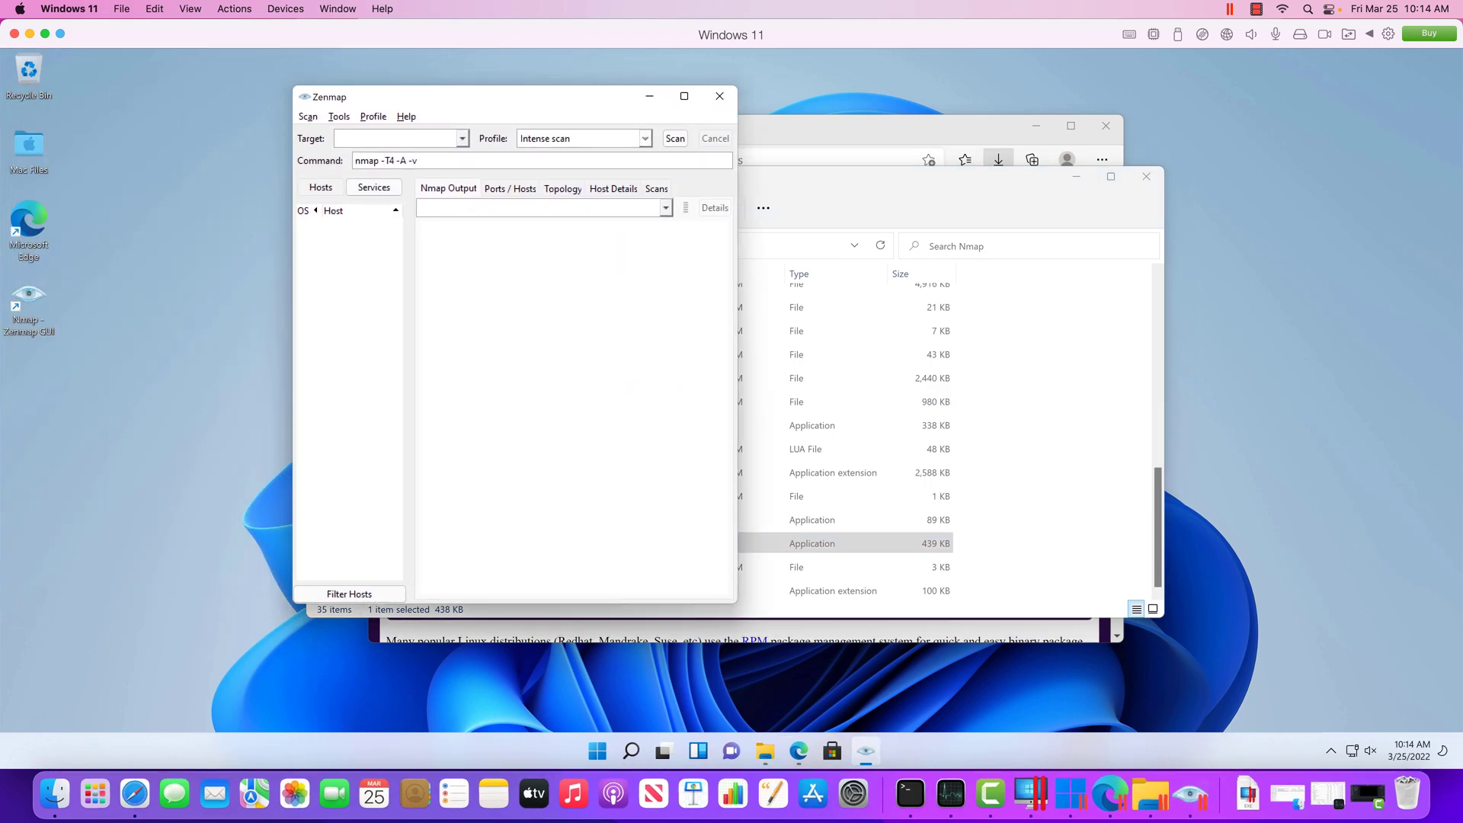
Step: Set target scanme.nmap.org with the Intense scan profile and start the scan
{"action": "type", "text": "scanme.nmap.org"}
{"action": "key", "text": "Tab"}
{"action": "type", "text": "\\"}
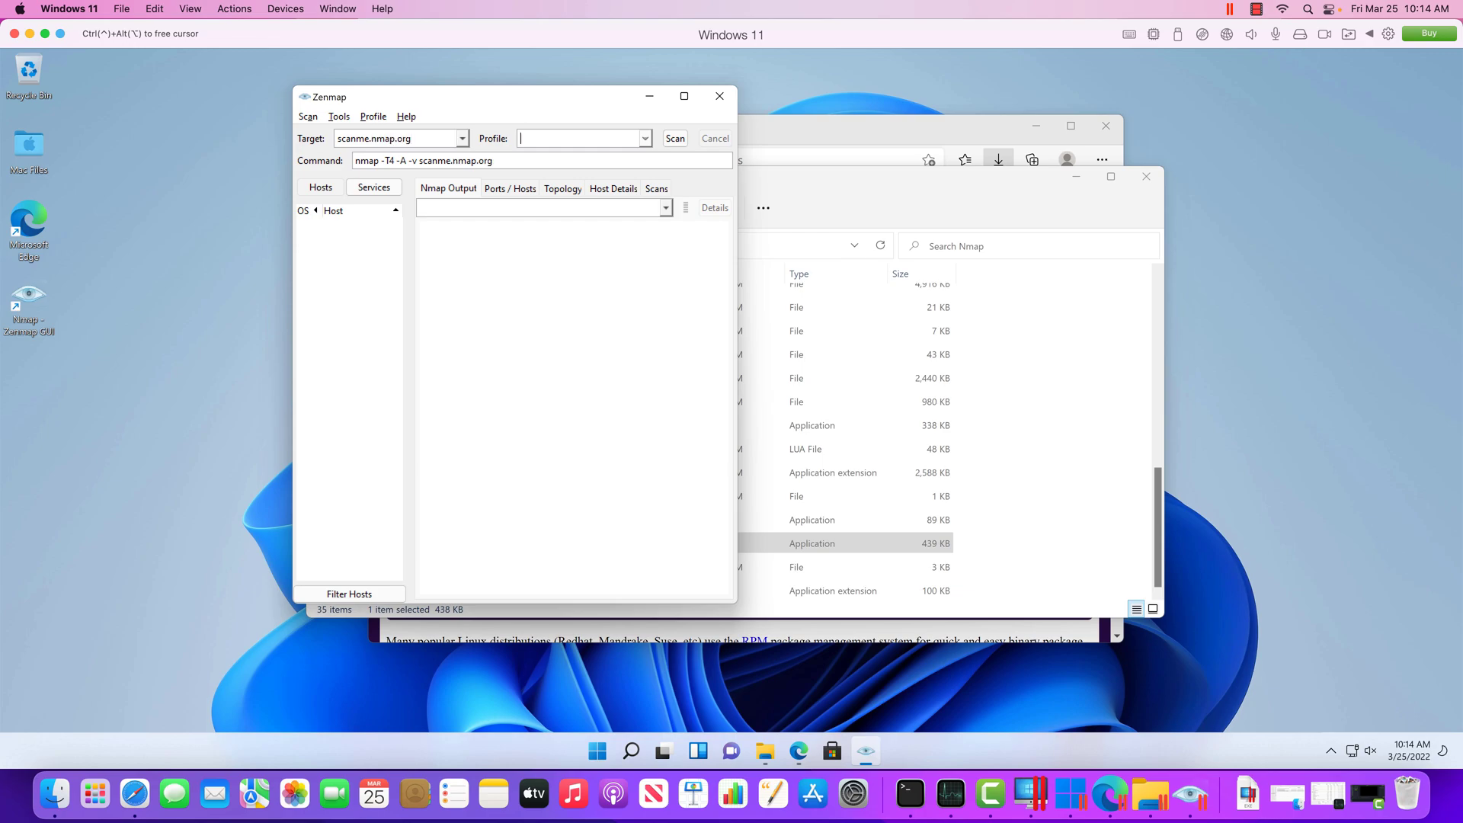
{"action": "key", "text": "alt+Down"}
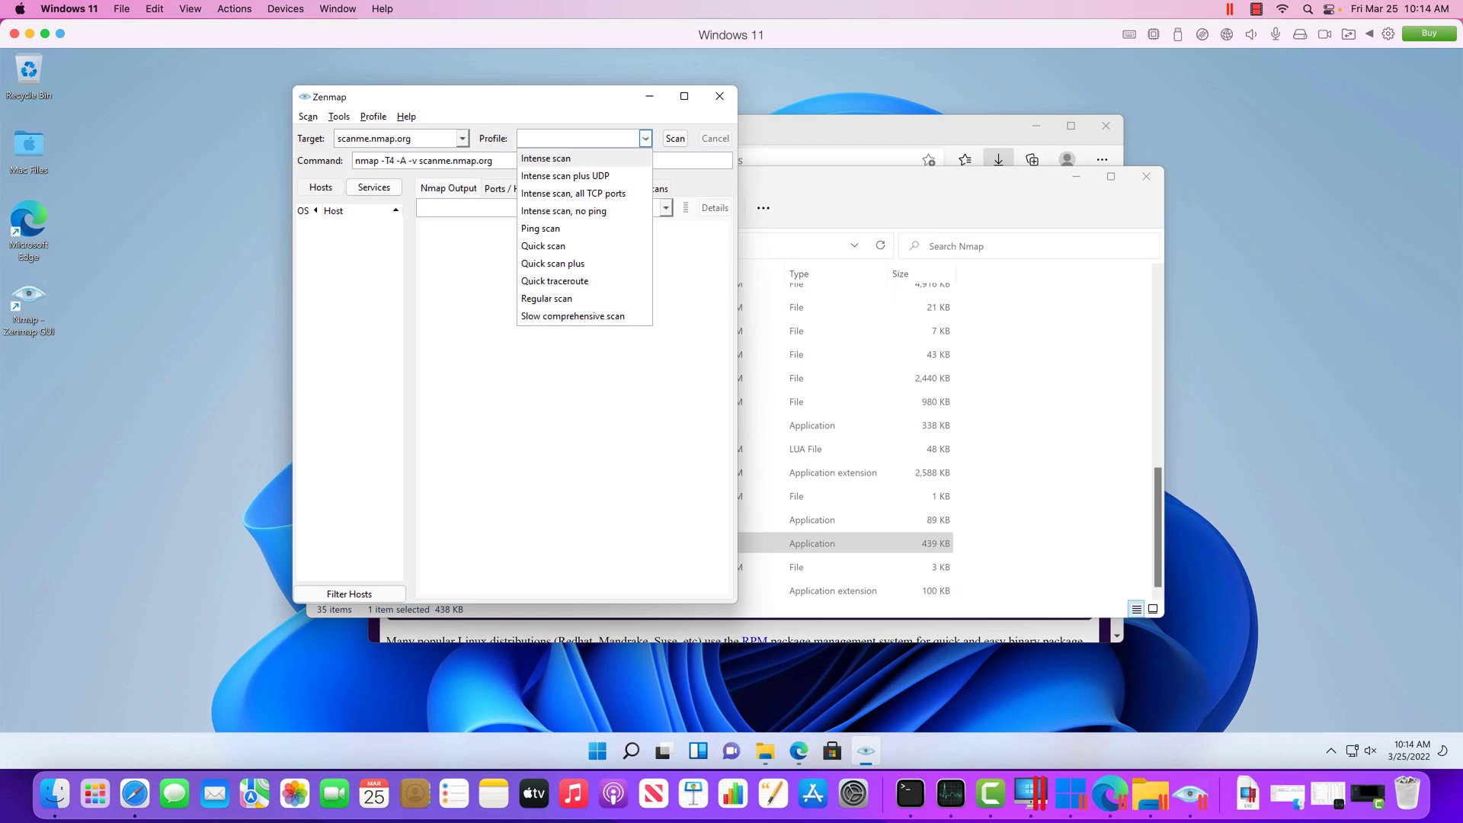
{"action": "key", "text": "Return"}
{"action": "key", "text": "Tab"}
{"action": "key", "text": "Return"}
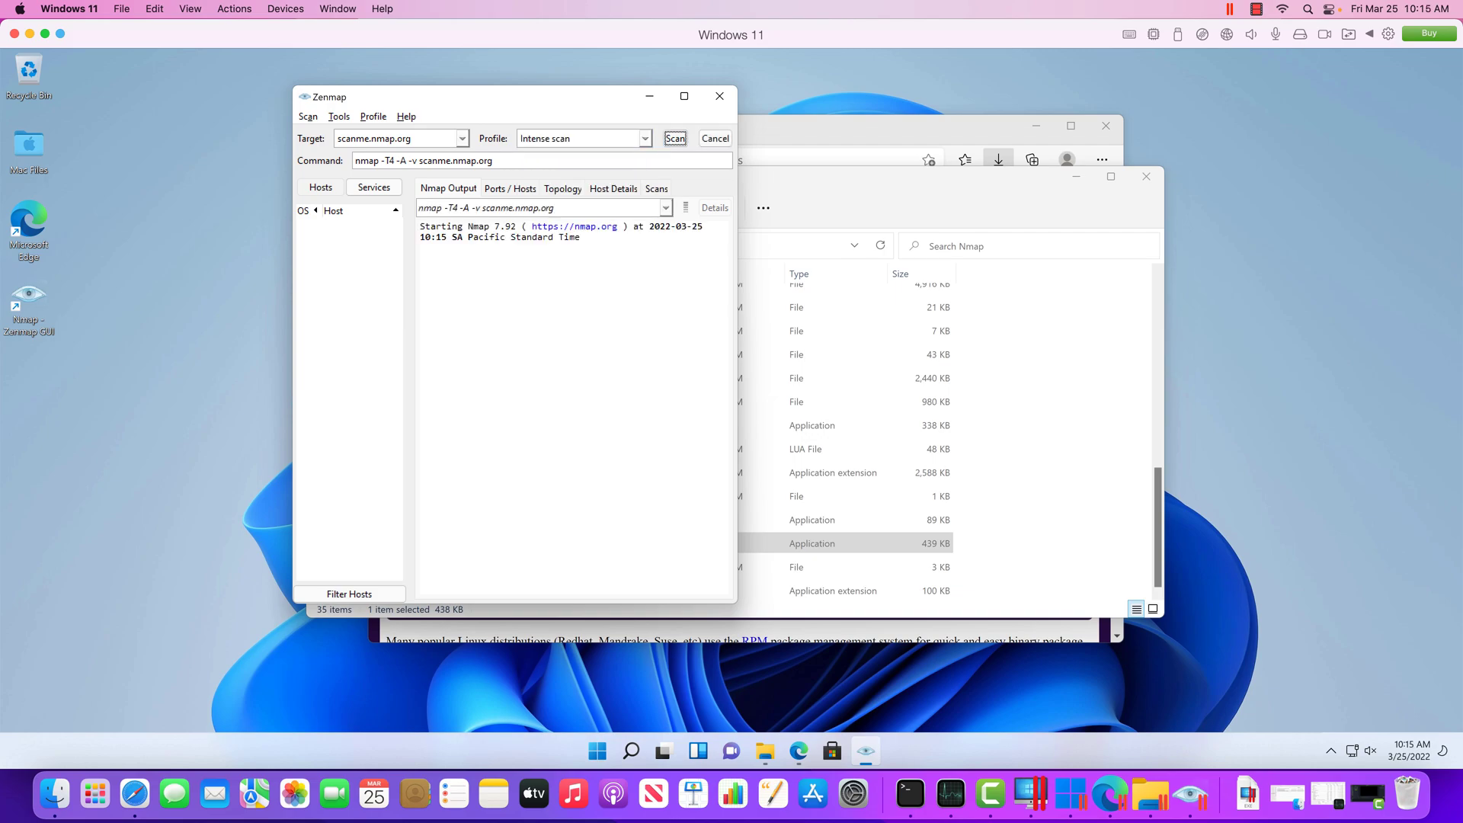